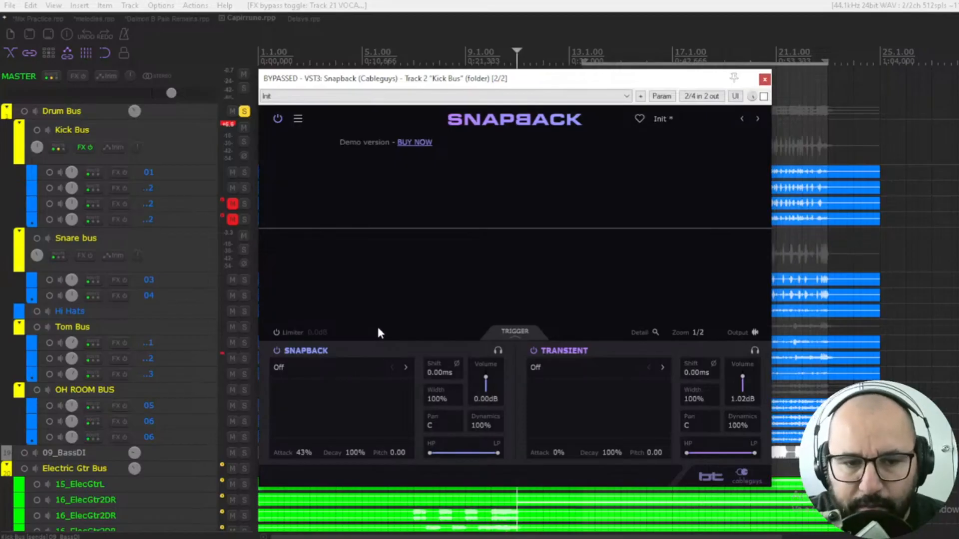
{"action": "left_click", "coordinate": [277, 352]}
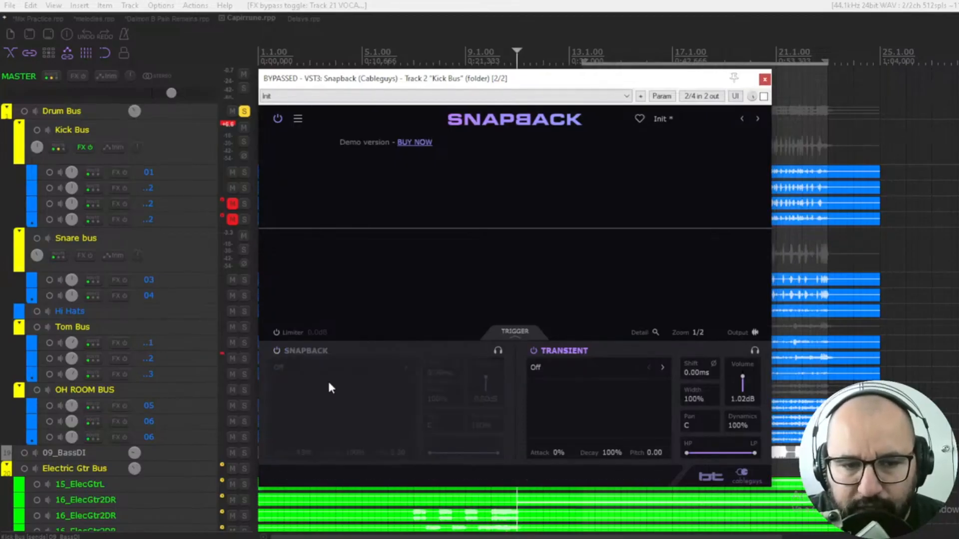
{"action": "left_click", "coordinate": [277, 350]}
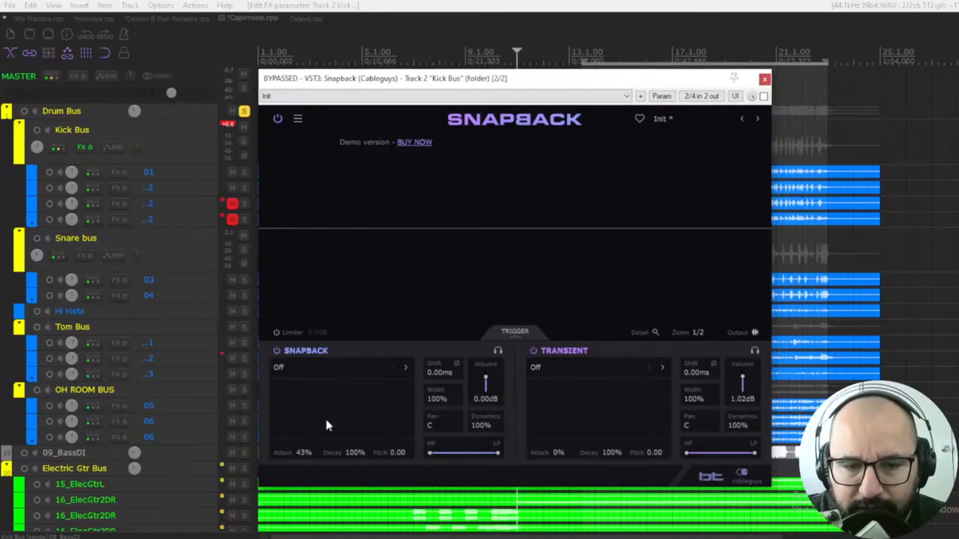
{"action": "left_click", "coordinate": [326, 364]}
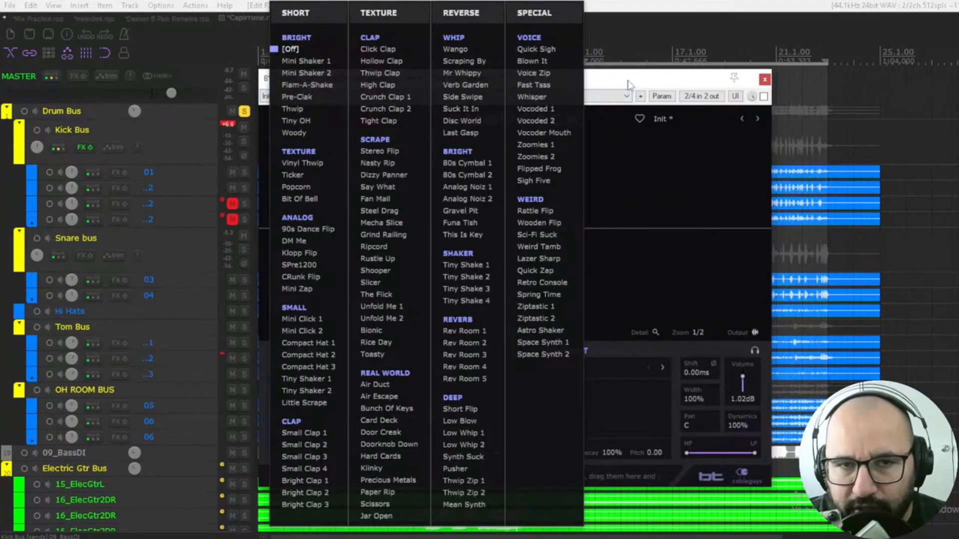
{"action": "left_click", "coordinate": [291, 49]}
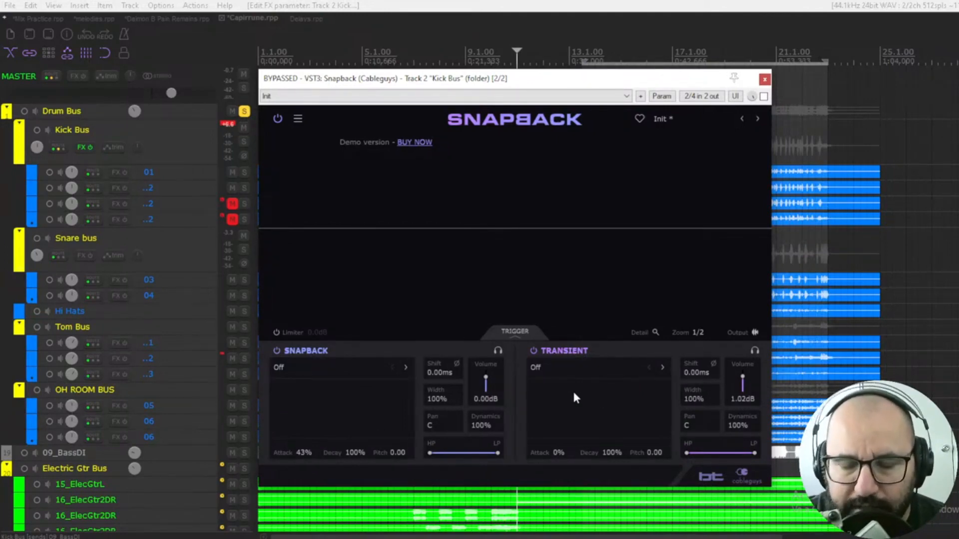
Step: Load the Click Clap sample from the Texture Clap category into the Snapback layer and set its attack to 64%
{"action": "left_click", "coordinate": [292, 366]}
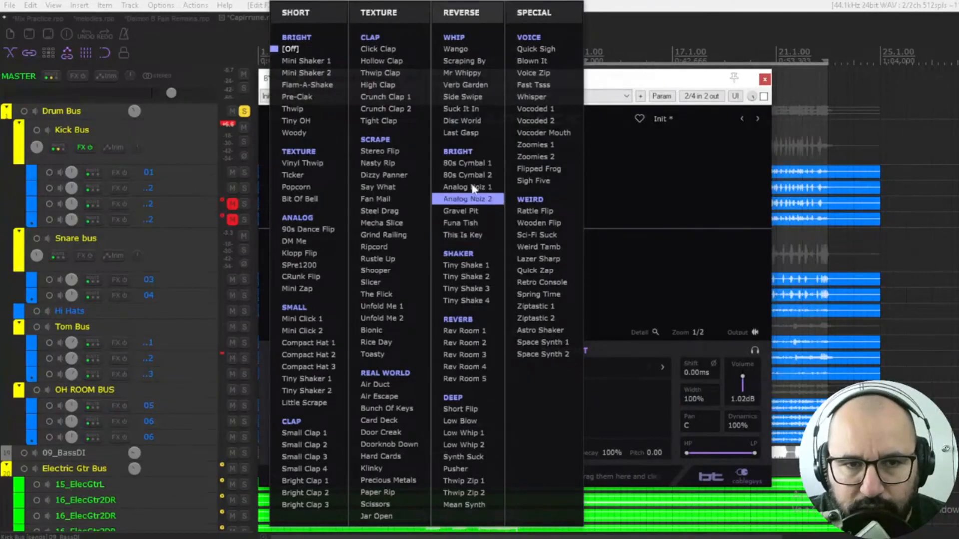
{"action": "left_click", "coordinate": [377, 49]}
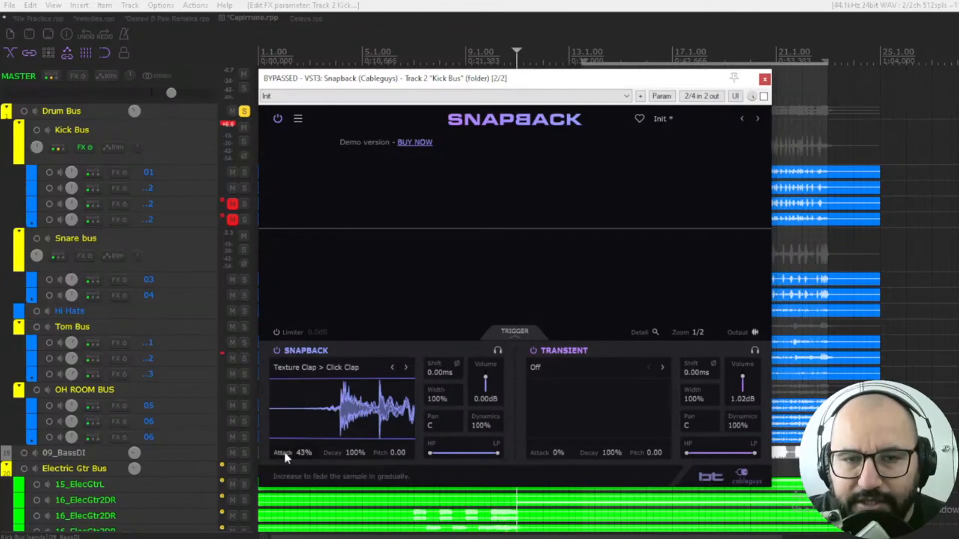
{"action": "left_click_drag", "start_coordinate": [285, 454], "coordinate": [285, 422]}
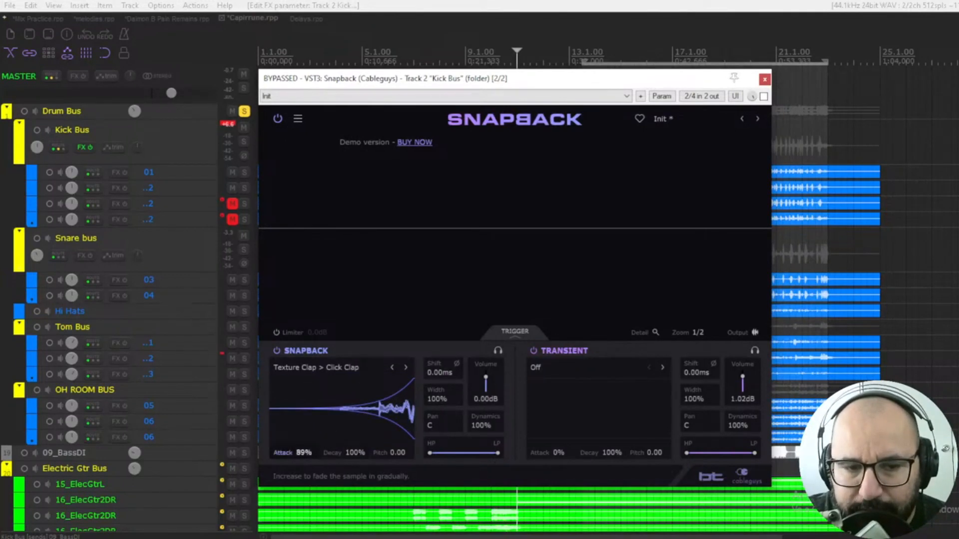
{"action": "left_click_drag", "start_coordinate": [302, 452], "coordinate": [302, 469]}
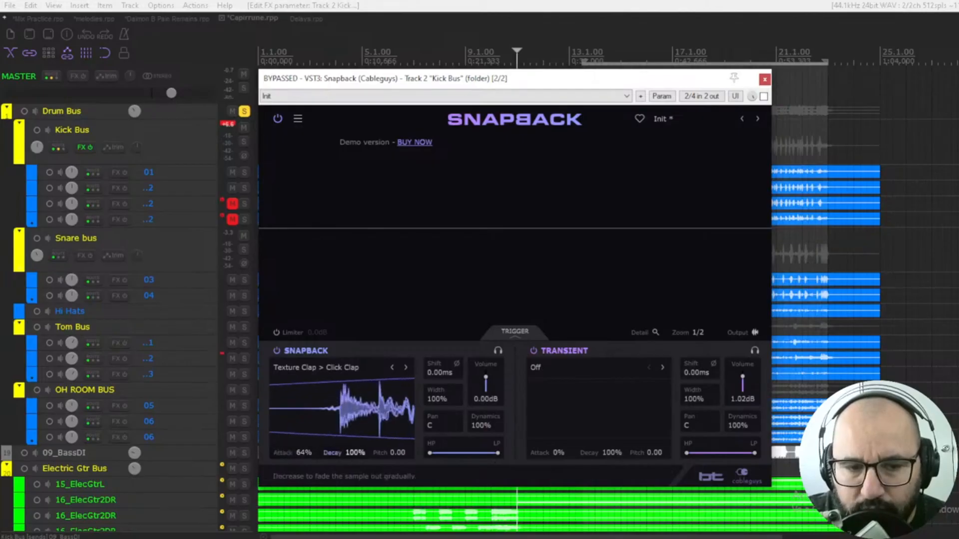
{"action": "mouse_move", "coordinate": [352, 453]}
{"action": "left_mouse_down"}
{"action": "mouse_move", "coordinate": [352, 492]}
{"action": "mouse_move", "coordinate": [352, 452]}
{"action": "left_mouse_up"}
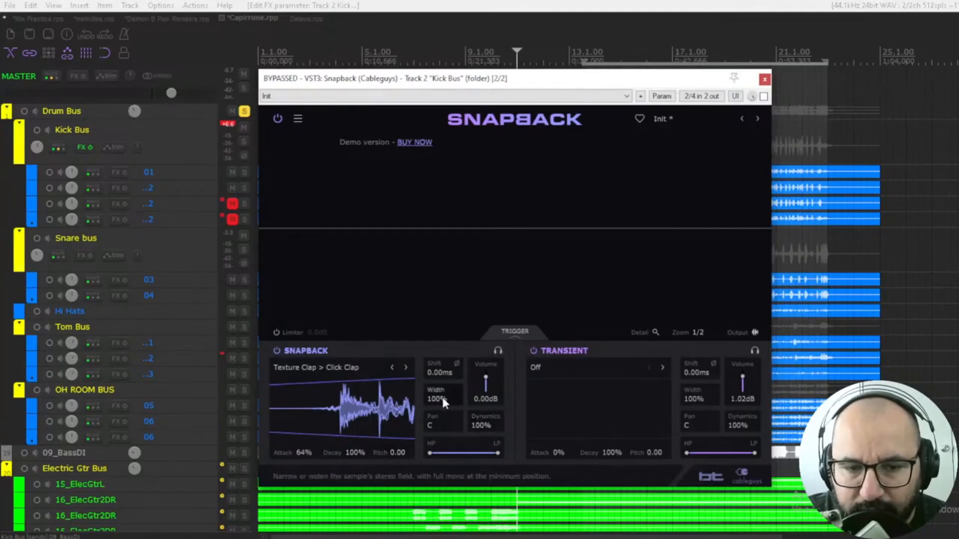
Step: Try inverting the polarity of the Snapback layer's sample, returning it to its original polarity
{"action": "left_click", "coordinate": [457, 364]}
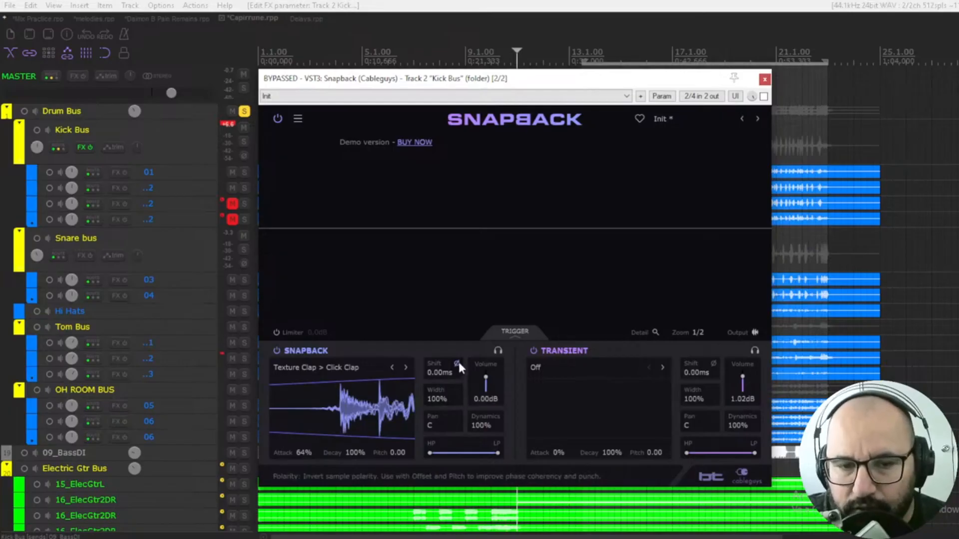
{"action": "left_click", "coordinate": [458, 363]}
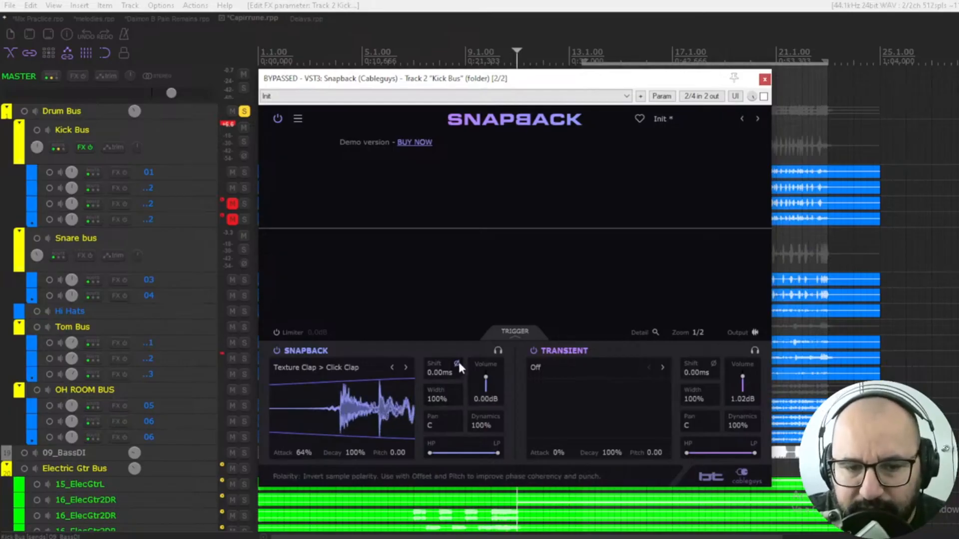
{"action": "left_click", "coordinate": [458, 364]}
{"action": "left_click", "coordinate": [458, 364]}
Step: Set the Snapback layer's volume to -17.0 dB, with its pan centred and both the HP and LP filters off
{"action": "left_click_drag", "start_coordinate": [486, 378], "coordinate": [486, 387]}
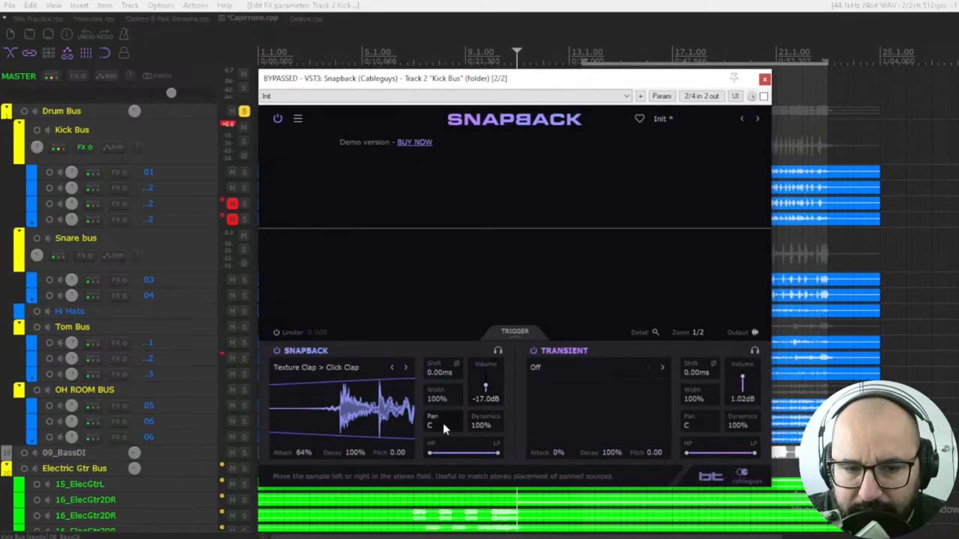
{"action": "mouse_move", "coordinate": [457, 428]}
{"action": "left_mouse_down"}
{"action": "mouse_move", "coordinate": [457, 437]}
{"action": "mouse_move", "coordinate": [439, 433]}
{"action": "mouse_move", "coordinate": [438, 423]}
{"action": "left_mouse_up"}
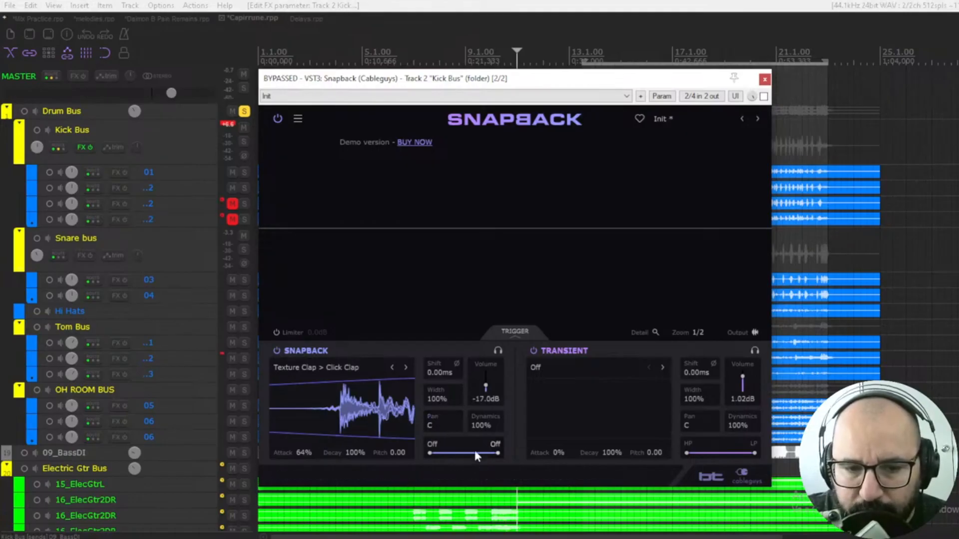
{"action": "mouse_move", "coordinate": [492, 455]}
{"action": "left_mouse_down"}
{"action": "mouse_move", "coordinate": [472, 455]}
{"action": "mouse_move", "coordinate": [498, 455]}
{"action": "left_mouse_up"}
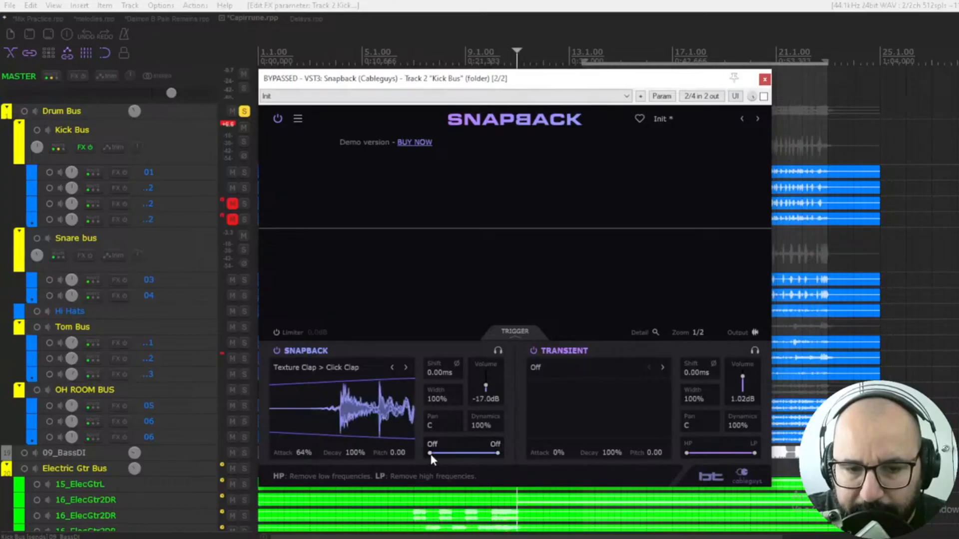
{"action": "mouse_move", "coordinate": [431, 456]}
{"action": "left_mouse_down"}
{"action": "mouse_move", "coordinate": [456, 456]}
{"action": "mouse_move", "coordinate": [430, 456]}
{"action": "left_mouse_up"}
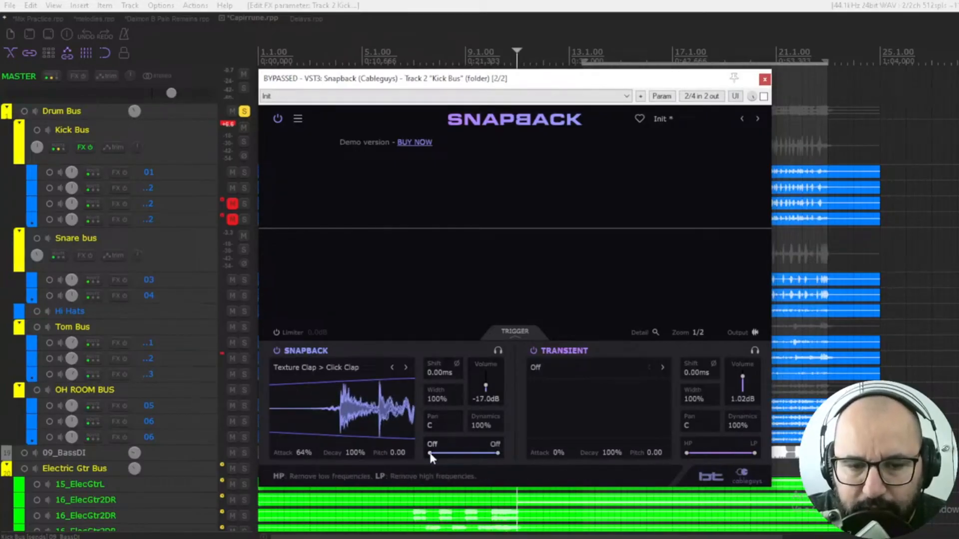
Step: Solo the Kick Bus instead of the Drum Bus and set the Snapback layer's attack to 30%
{"action": "left_click", "coordinate": [245, 110]}
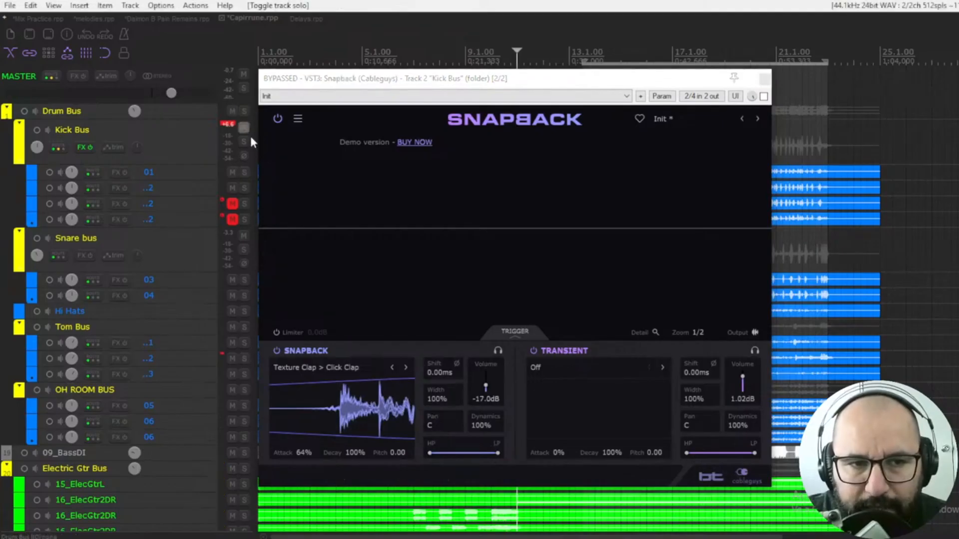
{"action": "left_click", "coordinate": [244, 142]}
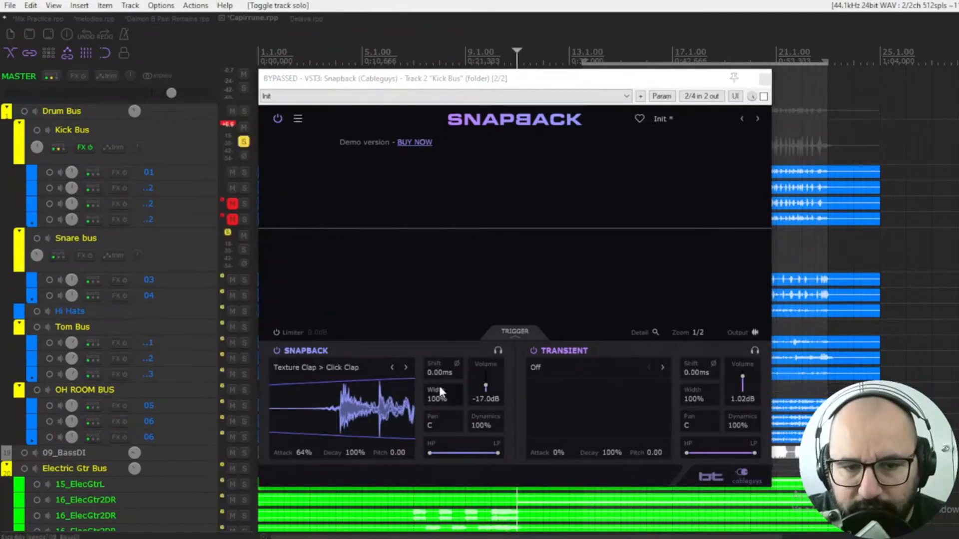
{"action": "left_click_drag", "start_coordinate": [300, 454], "coordinate": [300, 474]}
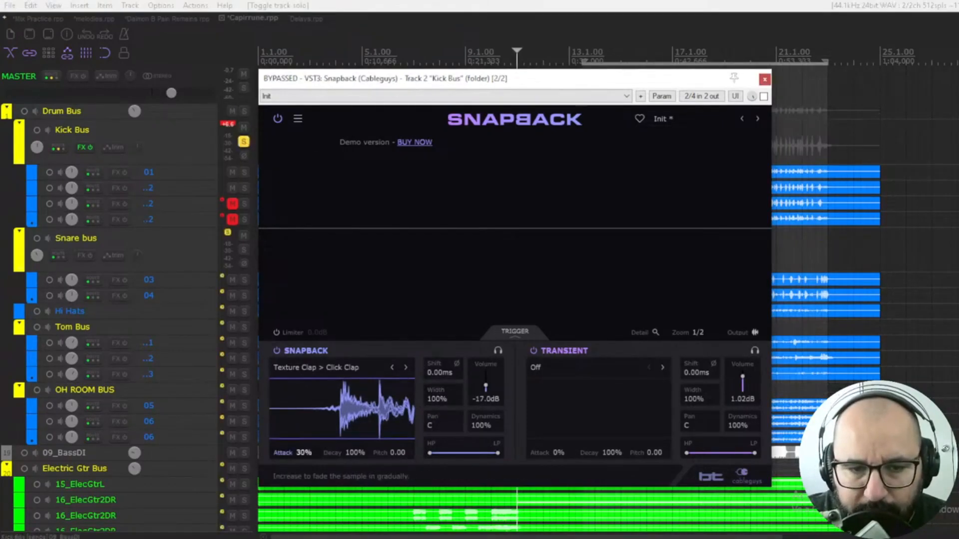
Step: Switch off the Snapback layer and enable the limiter at 0.0 dB while playing back the soloed kick
{"action": "left_click", "coordinate": [276, 351]}
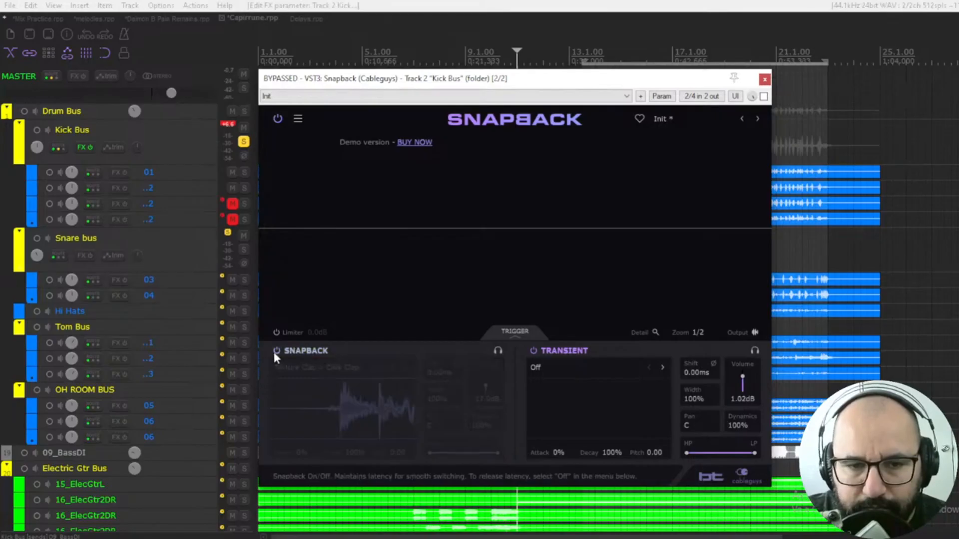
{"action": "key", "text": "space"}
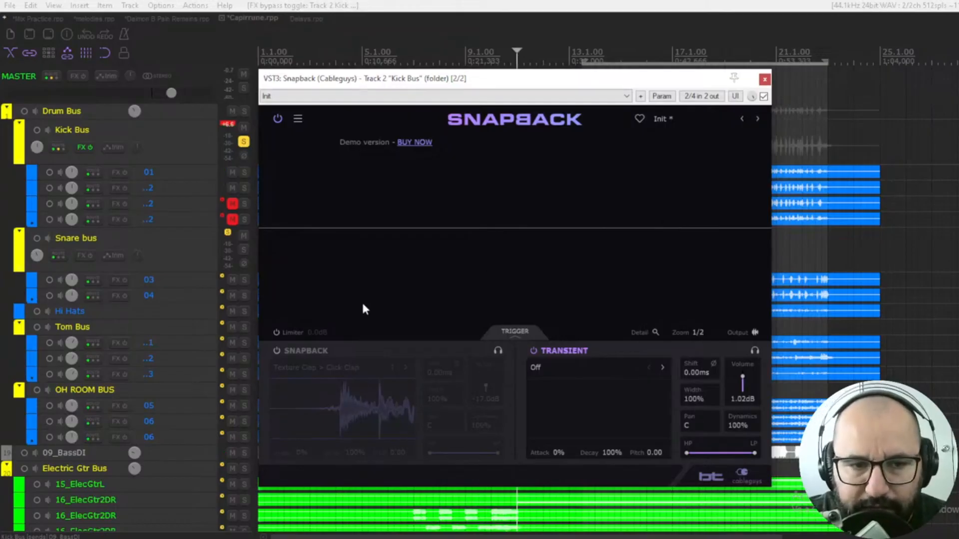
{"action": "key", "text": "space"}
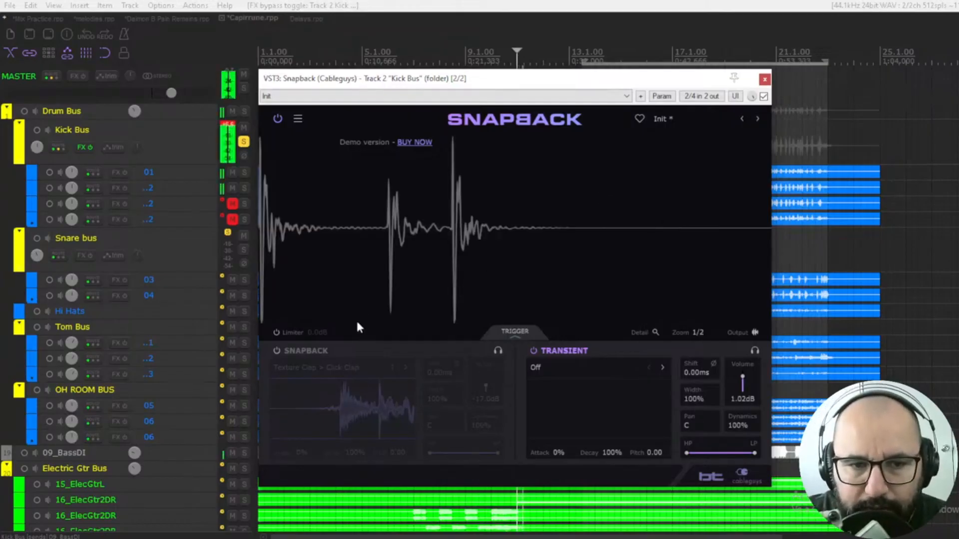
{"action": "left_click", "coordinate": [289, 333]}
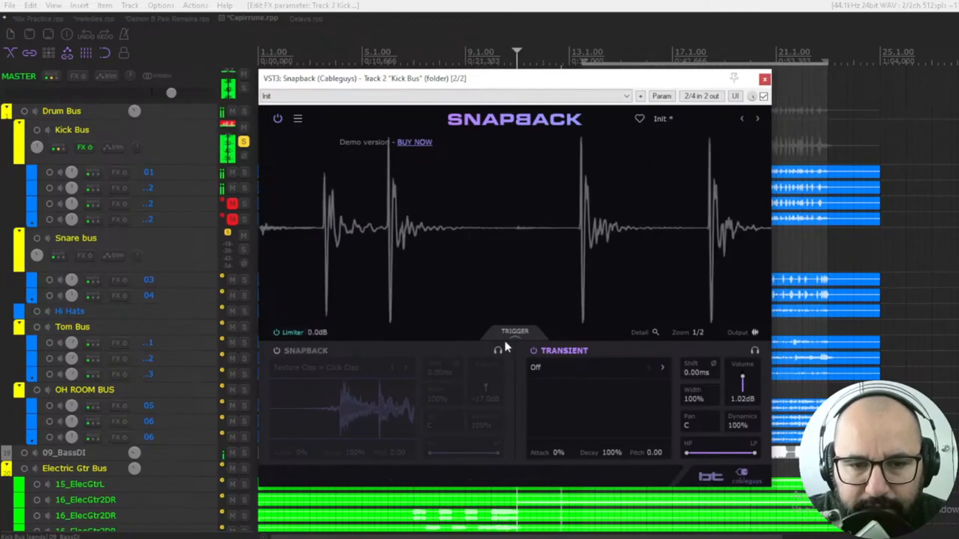
Step: Open the trigger detection settings and set the threshold to -21.9 dB against the playing kick
{"action": "left_click", "coordinate": [516, 333]}
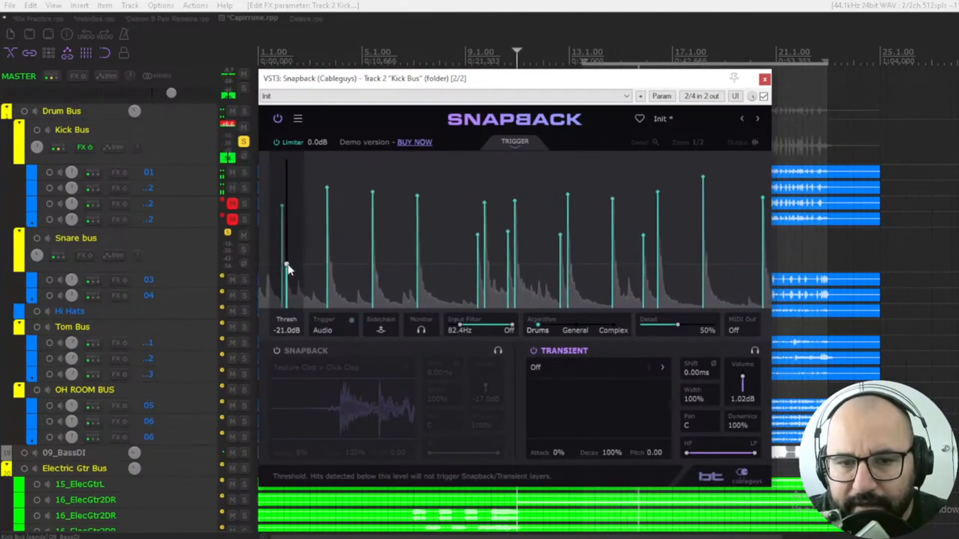
{"action": "left_click_drag", "start_coordinate": [288, 269], "coordinate": [287, 267]}
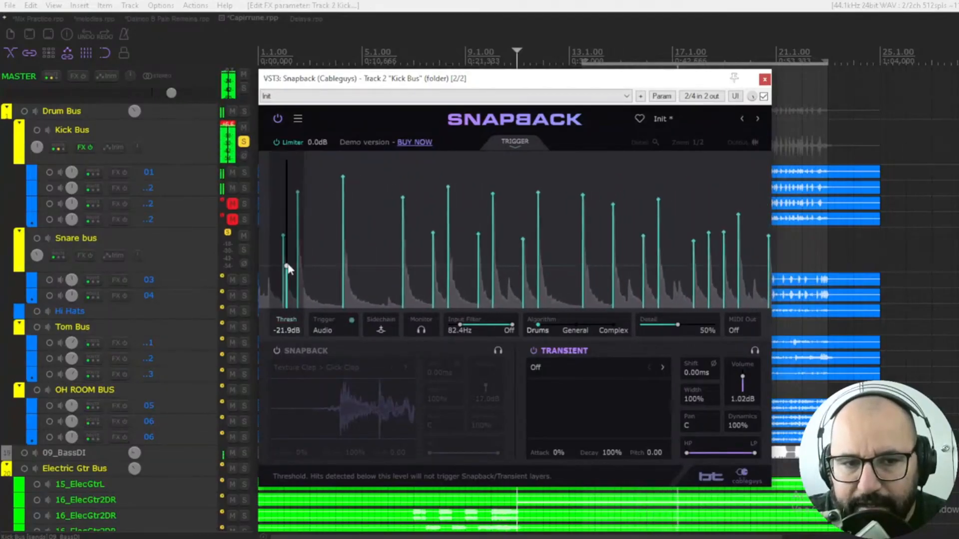
{"action": "key", "text": "space"}
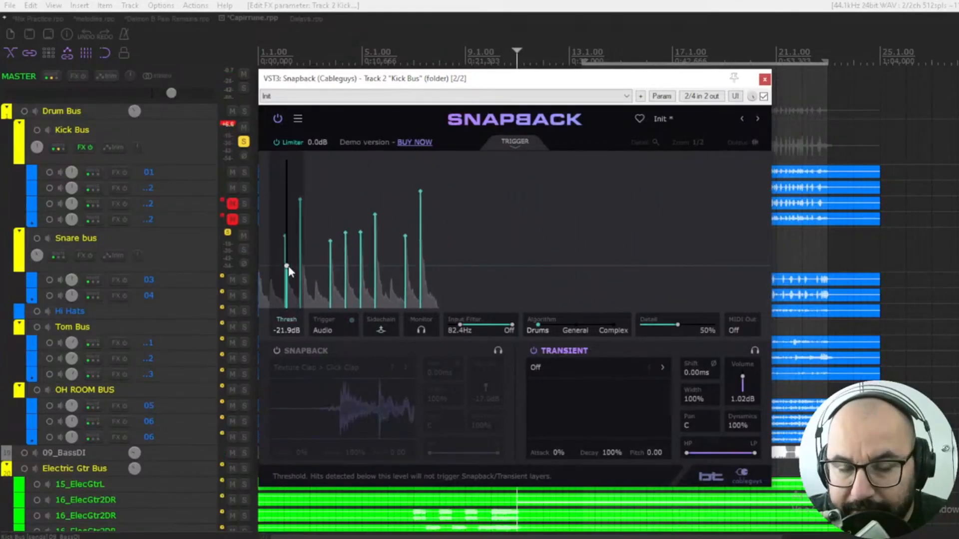
Step: Compare higher trigger thresholds, up to -6.87 dB, against the kick playback and settle on -21.0 dB
{"action": "left_click_drag", "start_coordinate": [287, 267], "coordinate": [286, 272]}
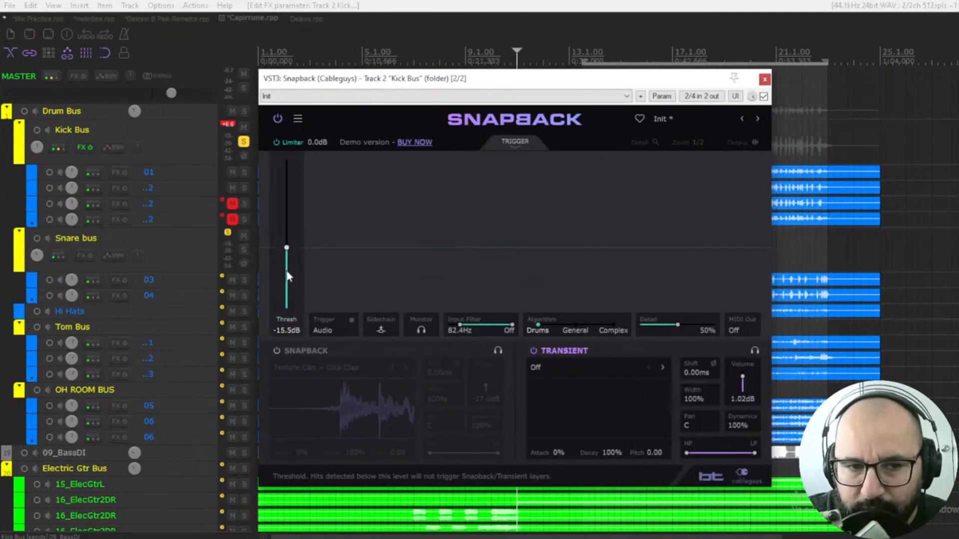
{"action": "key", "text": "space"}
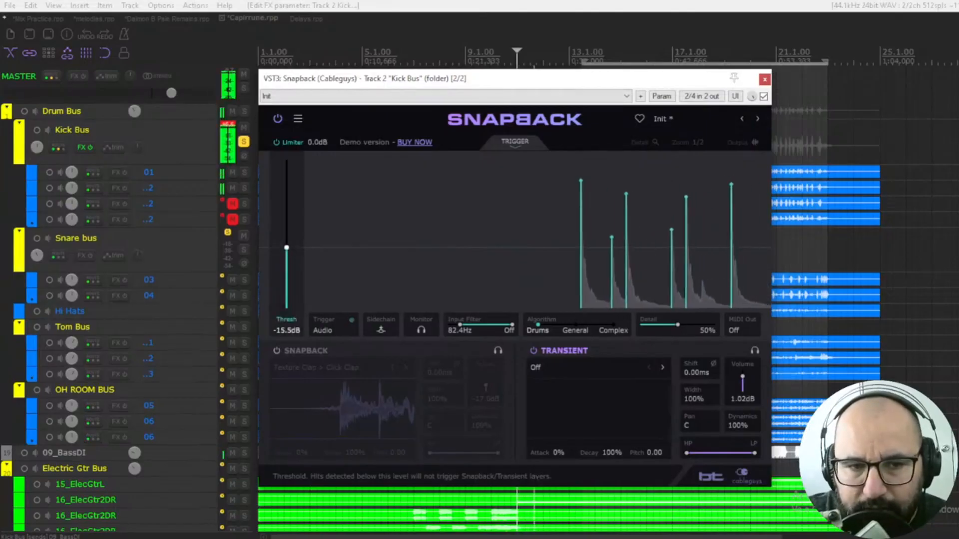
{"action": "left_click_drag", "start_coordinate": [286, 247], "coordinate": [289, 244]}
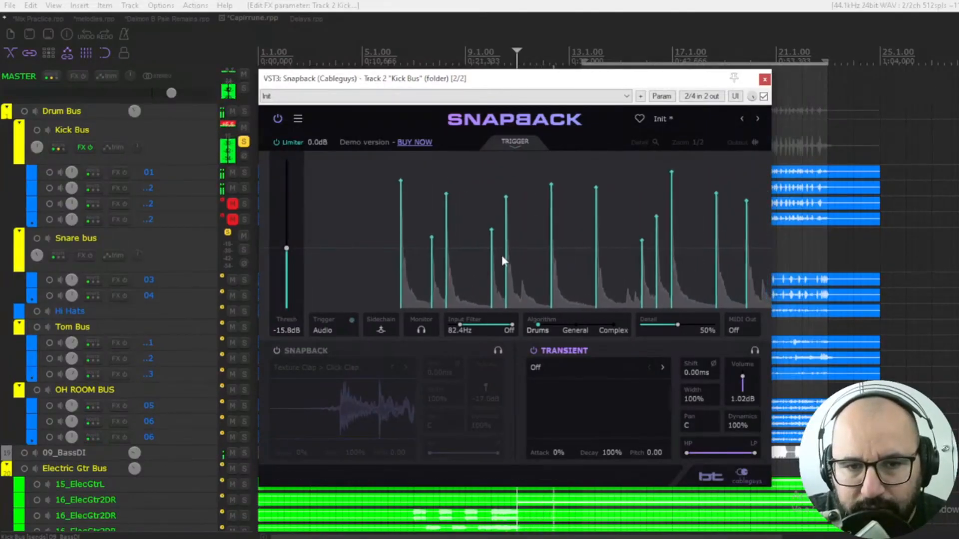
{"action": "left_click_drag", "start_coordinate": [286, 248], "coordinate": [286, 208]}
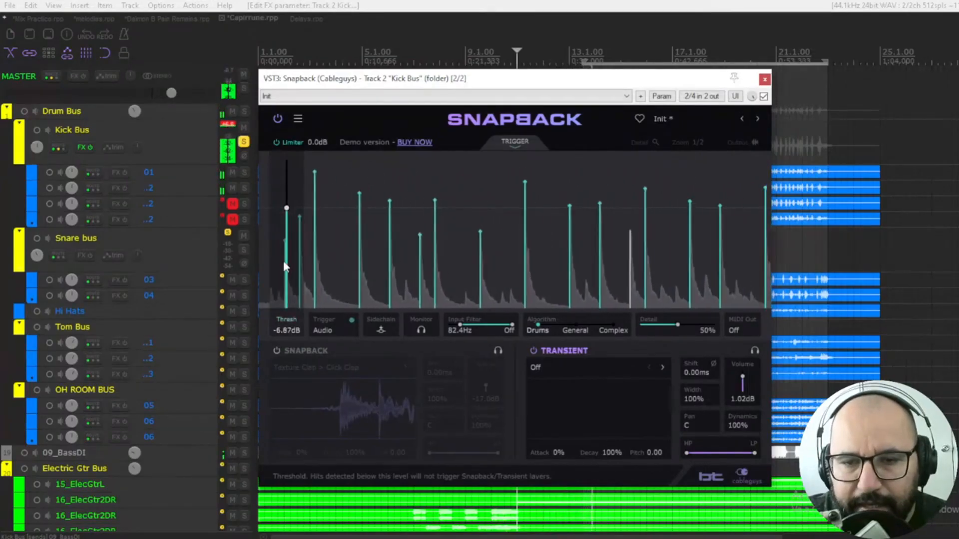
{"action": "key", "text": "space"}
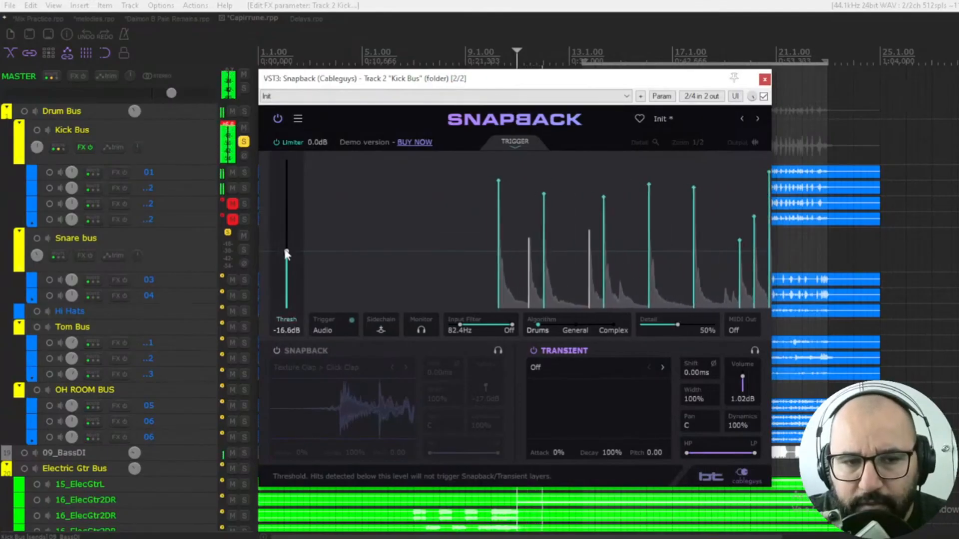
{"action": "left_click_drag", "start_coordinate": [288, 252], "coordinate": [301, 278]}
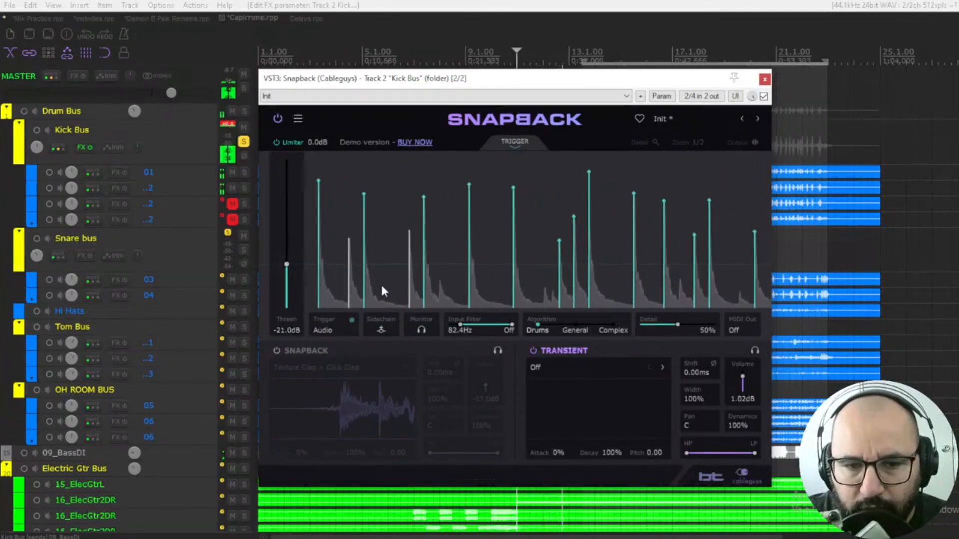
Step: Try the trigger signal monitor and the General detection algorithm, restoring the monitor to off and the algorithm to Drums
{"action": "left_click", "coordinate": [338, 329]}
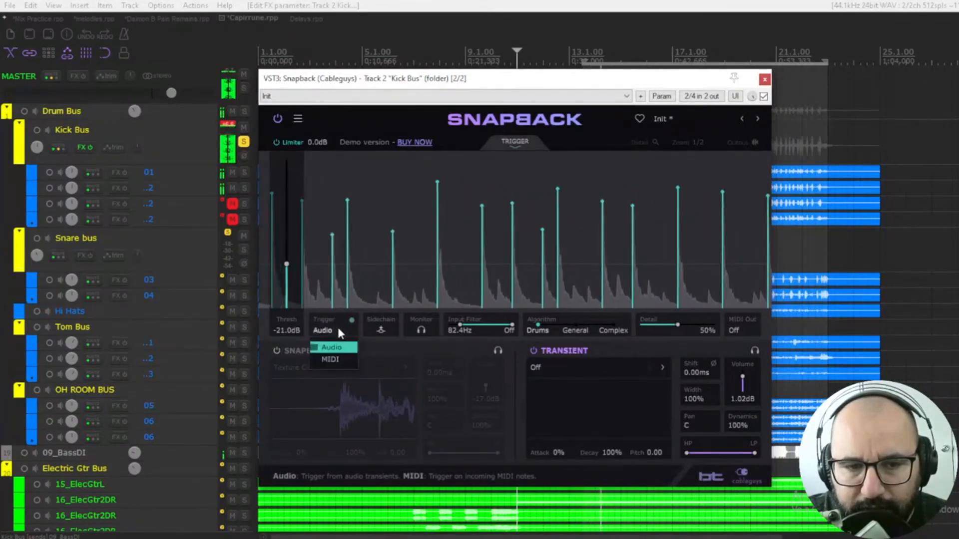
{"action": "left_click", "coordinate": [425, 326]}
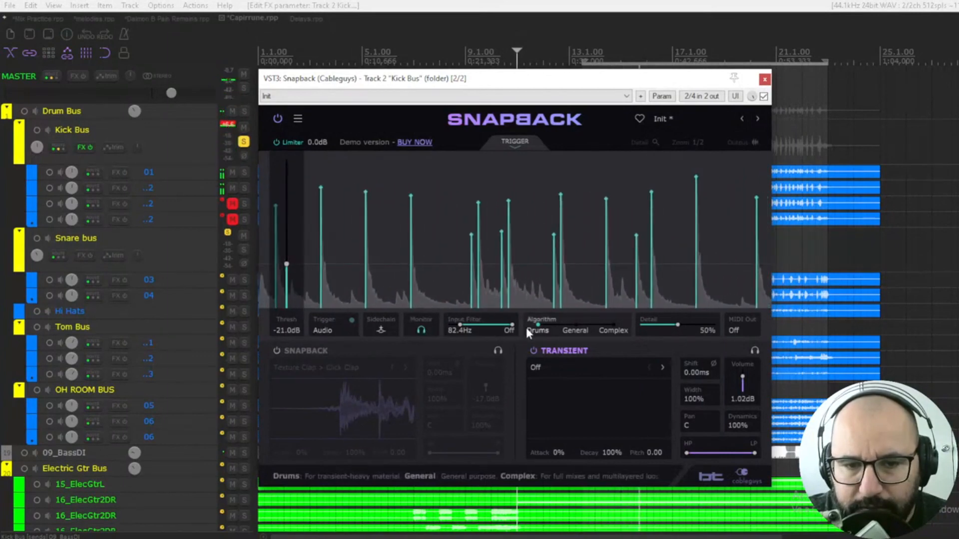
{"action": "left_click", "coordinate": [422, 330]}
{"action": "left_click", "coordinate": [422, 331]}
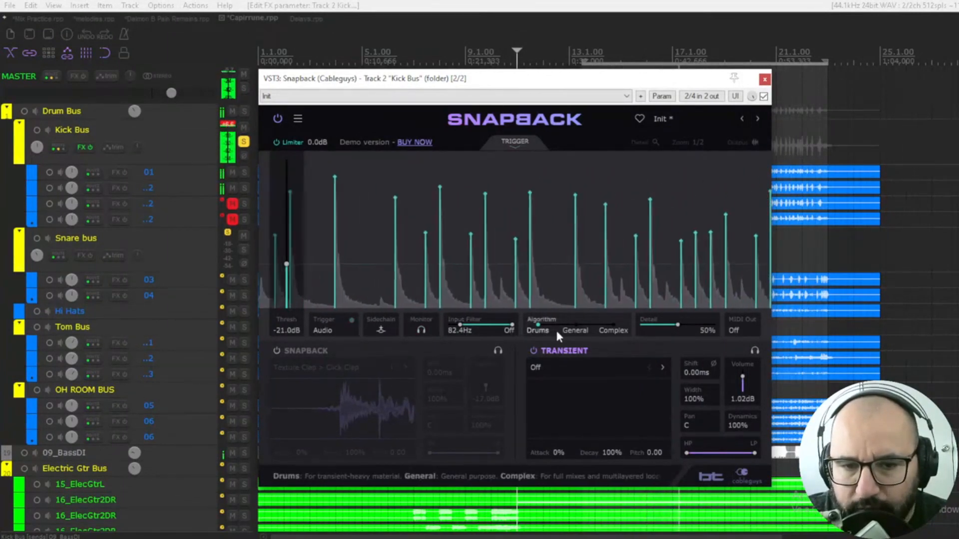
{"action": "left_click", "coordinate": [582, 331]}
{"action": "left_click", "coordinate": [540, 331]}
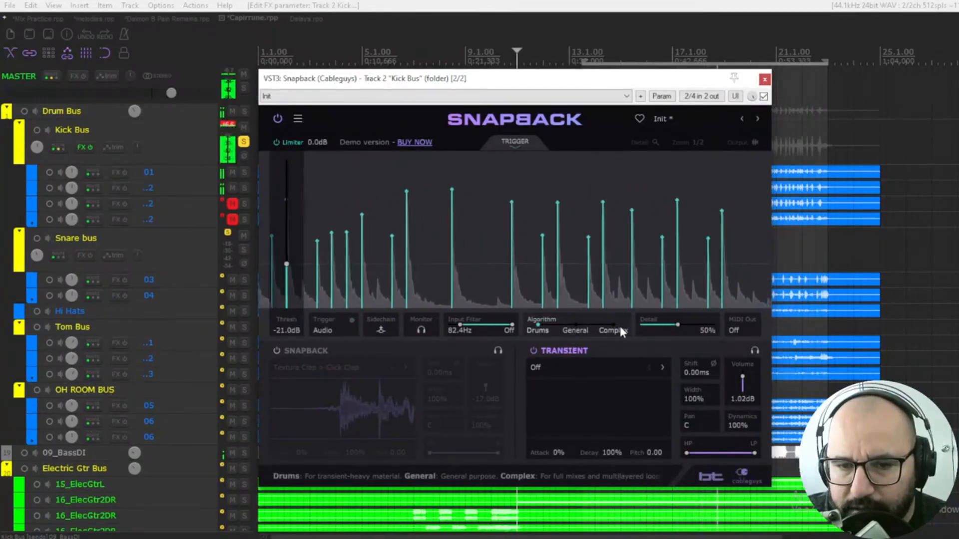
Step: Leave the trigger detail at 50%, close the trigger detection settings and switch the Snapback layer back on
{"action": "mouse_move", "coordinate": [680, 325]}
{"action": "left_mouse_down"}
{"action": "mouse_move", "coordinate": [717, 325]}
{"action": "mouse_move", "coordinate": [680, 325]}
{"action": "left_mouse_up"}
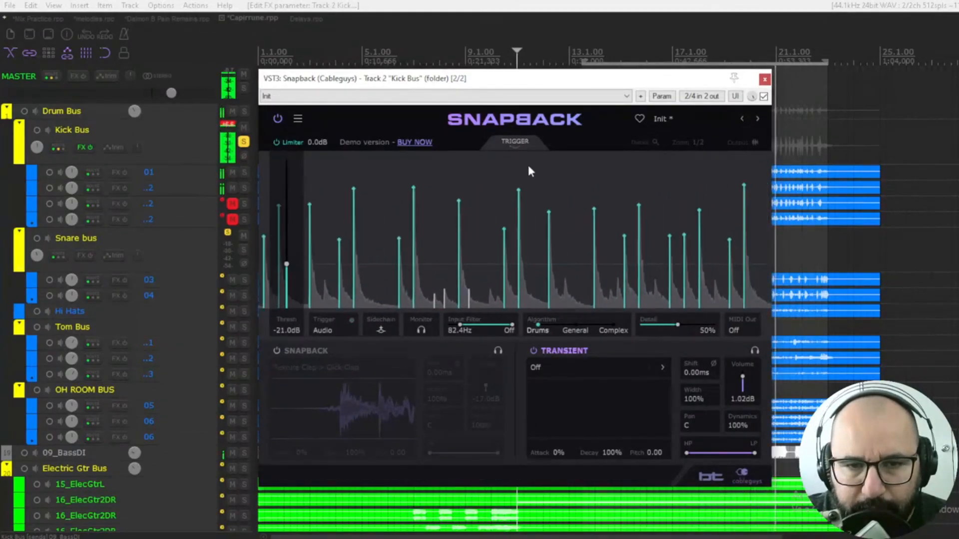
{"action": "left_click", "coordinate": [514, 144]}
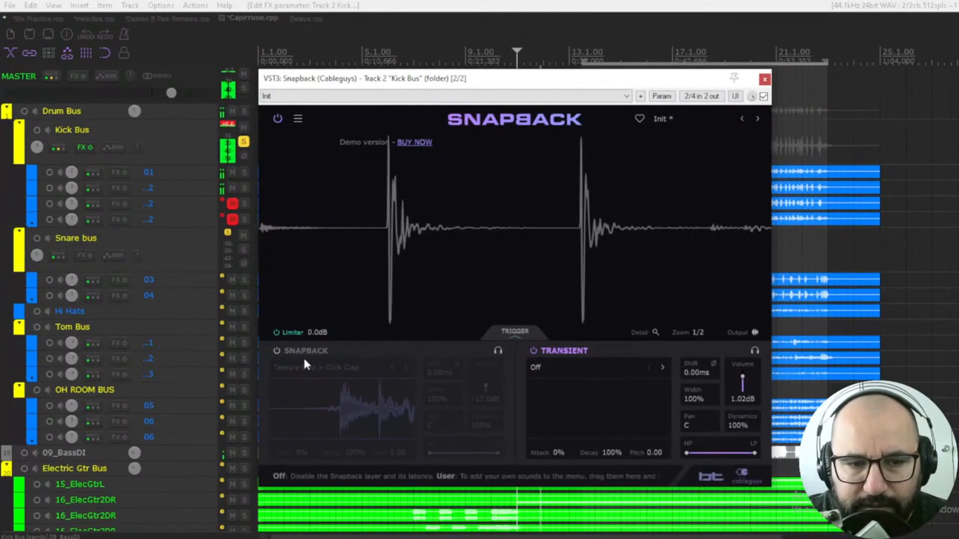
{"action": "left_click", "coordinate": [276, 351]}
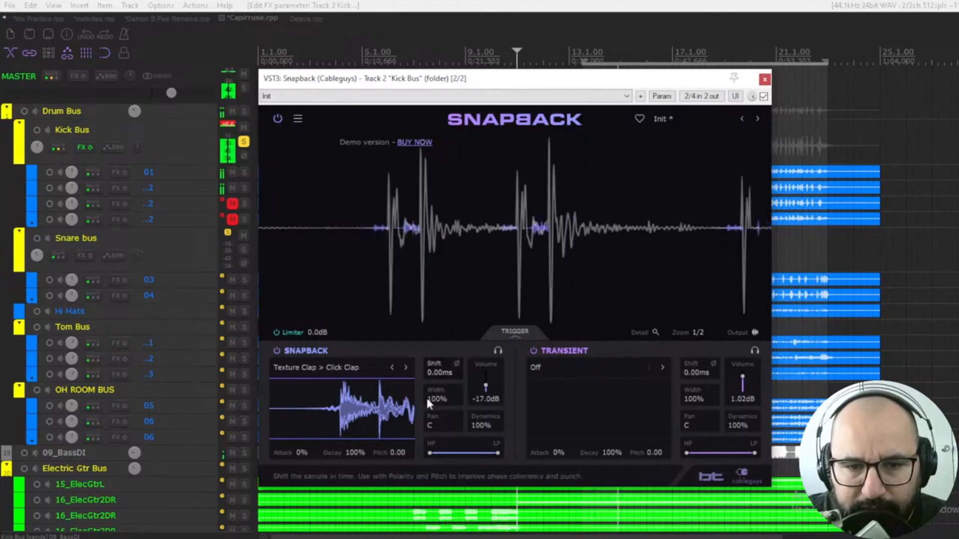
Step: Load the Texture Clap > Hollow Clap sample in the Snapback layer and audition it at -2.70 dB with the kick
{"action": "left_click", "coordinate": [405, 367]}
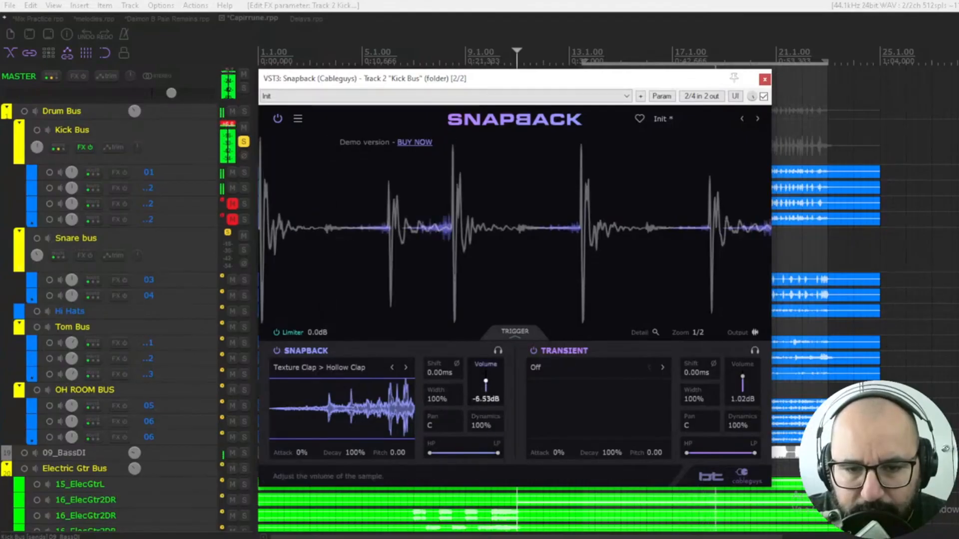
{"action": "left_click_drag", "start_coordinate": [486, 380], "coordinate": [485, 379]}
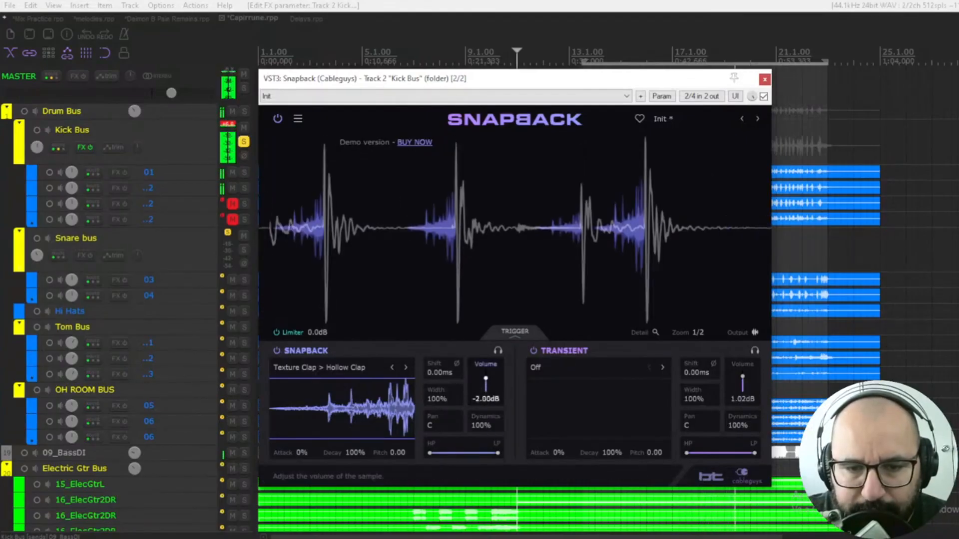
{"action": "key", "text": "space"}
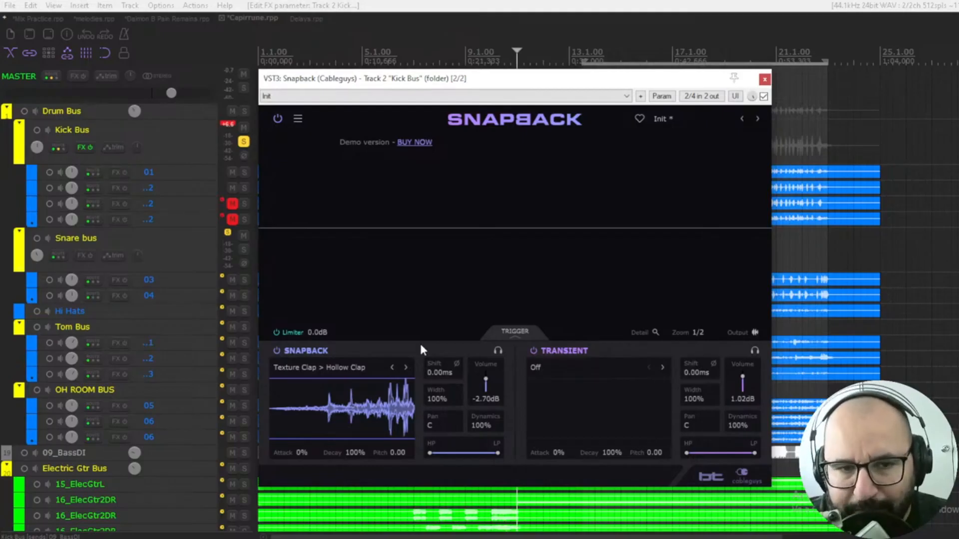
{"action": "key", "text": "space"}
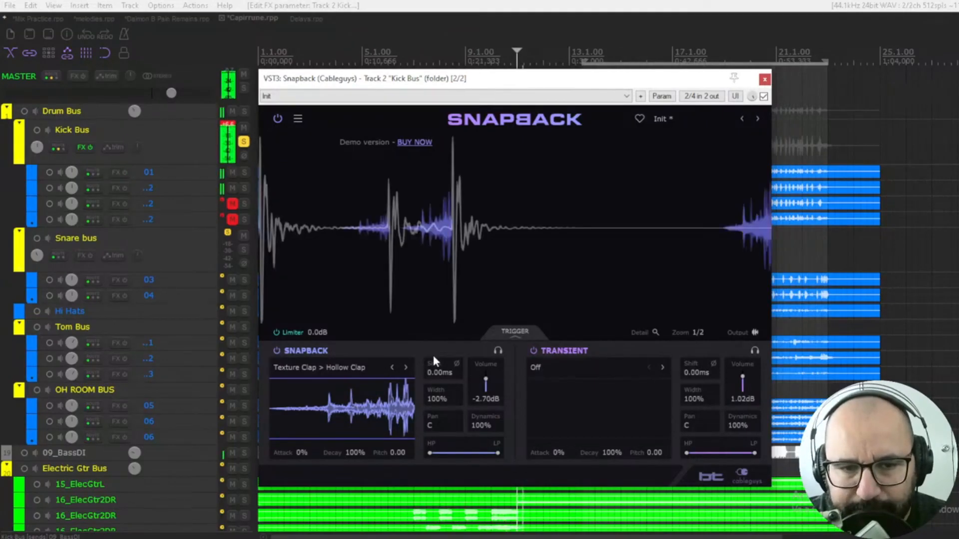
Step: Replace the Snapback layer's sample with Special Weird > Sci-Fi Suck and set its volume to -8.21 dB
{"action": "left_click_drag", "start_coordinate": [487, 383], "coordinate": [470, 371]}
{"action": "left_click", "coordinate": [362, 367]}
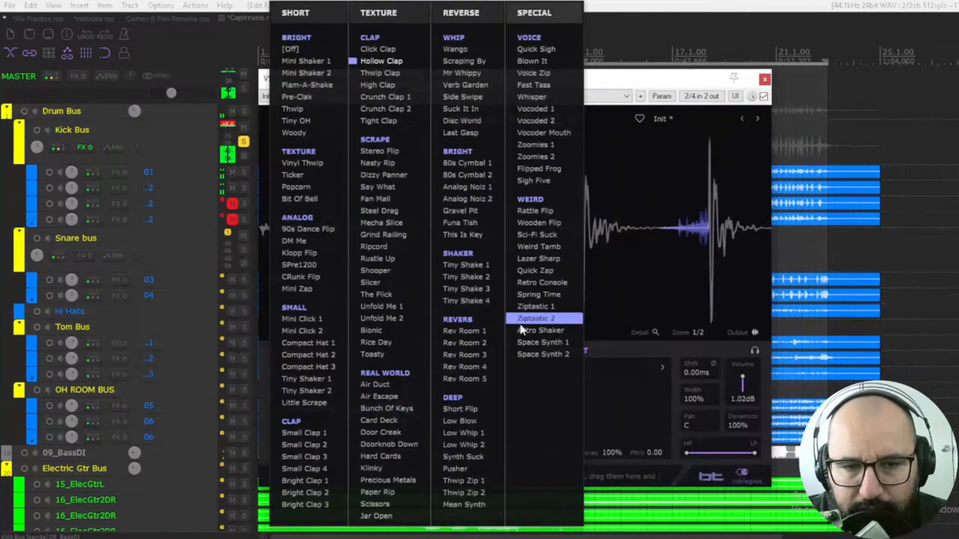
{"action": "left_click", "coordinate": [538, 236]}
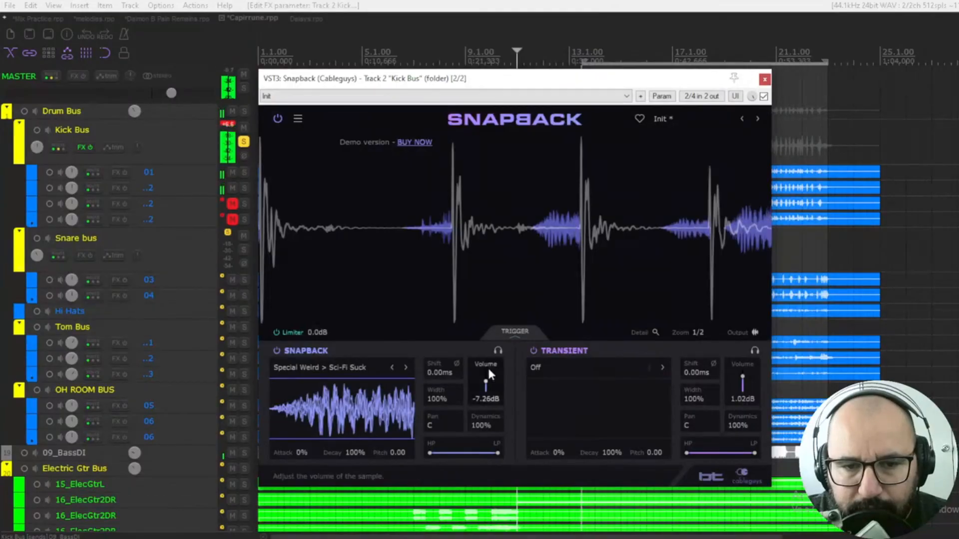
{"action": "left_click_drag", "start_coordinate": [485, 390], "coordinate": [485, 382]}
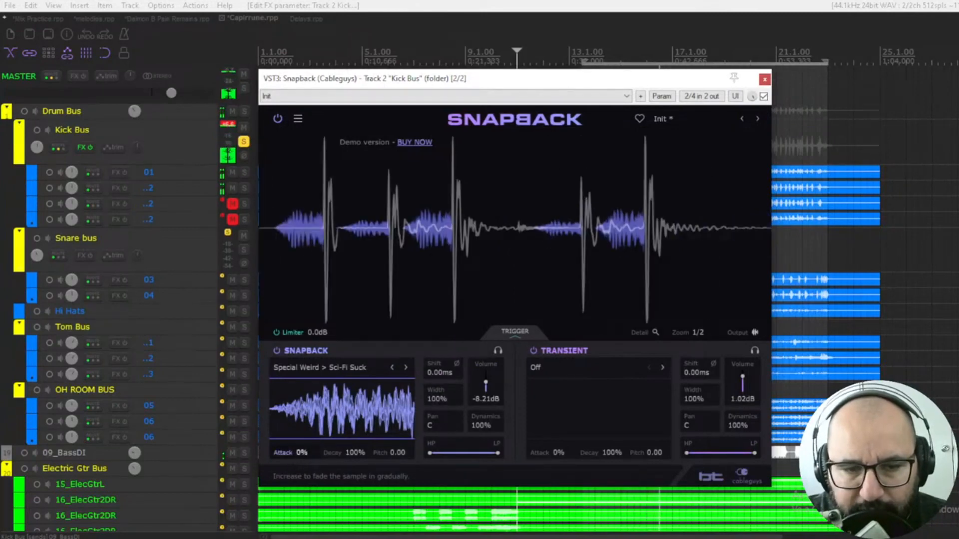
Step: Set the Snapback sample's attack to 85%, reset its pitch to 0.00 and narrow its high-pass and low-pass filter range from both ends
{"action": "mouse_move", "coordinate": [303, 453]}
{"action": "left_mouse_down"}
{"action": "mouse_move", "coordinate": [303, 438]}
{"action": "mouse_move", "coordinate": [316, 459]}
{"action": "left_mouse_up"}
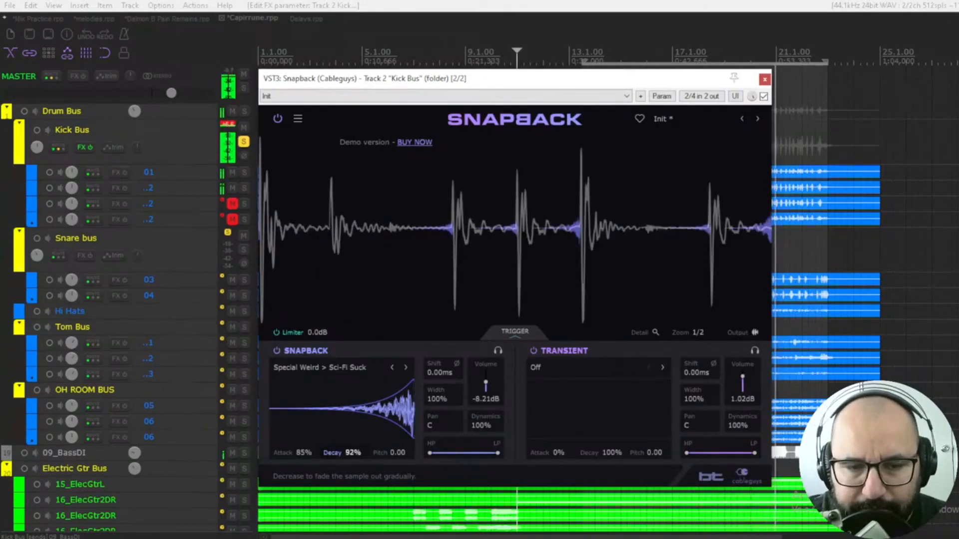
{"action": "left_click_drag", "start_coordinate": [389, 454], "coordinate": [389, 482]}
{"action": "double_click", "coordinate": [394, 453]}
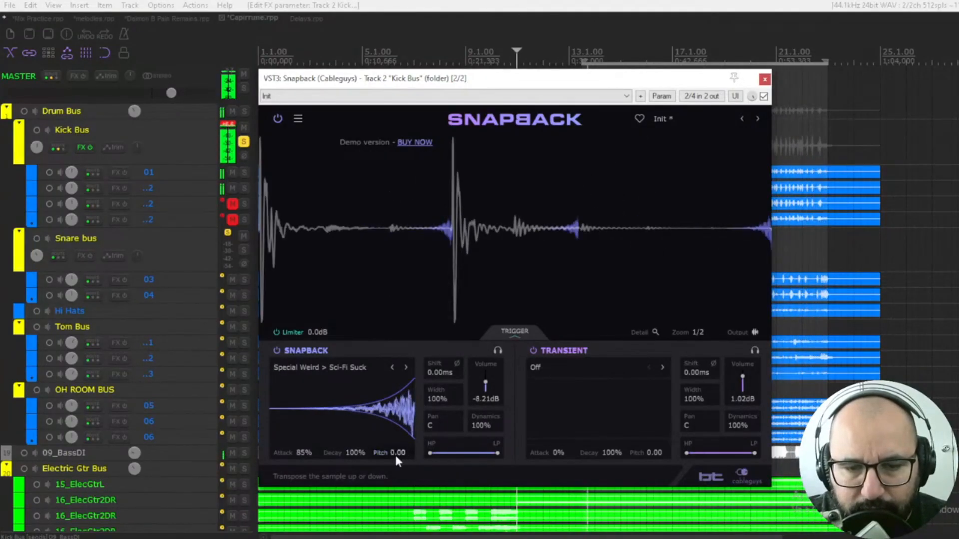
{"action": "left_click_drag", "start_coordinate": [431, 453], "coordinate": [489, 453]}
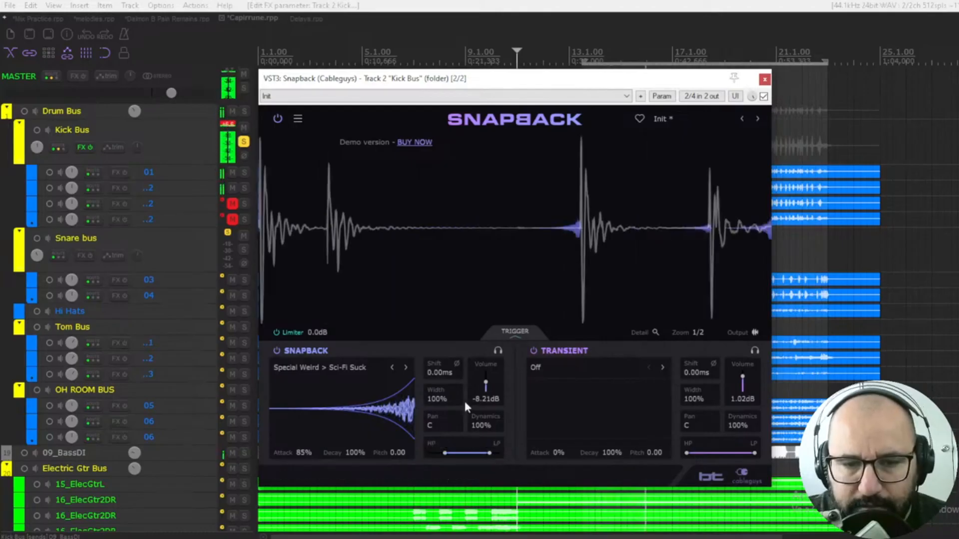
Step: Audition the Weird Tamb and Lazer Sharp samples in the Snapback layer, and load Reverse Whip > Scraping By
{"action": "left_click", "coordinate": [405, 367]}
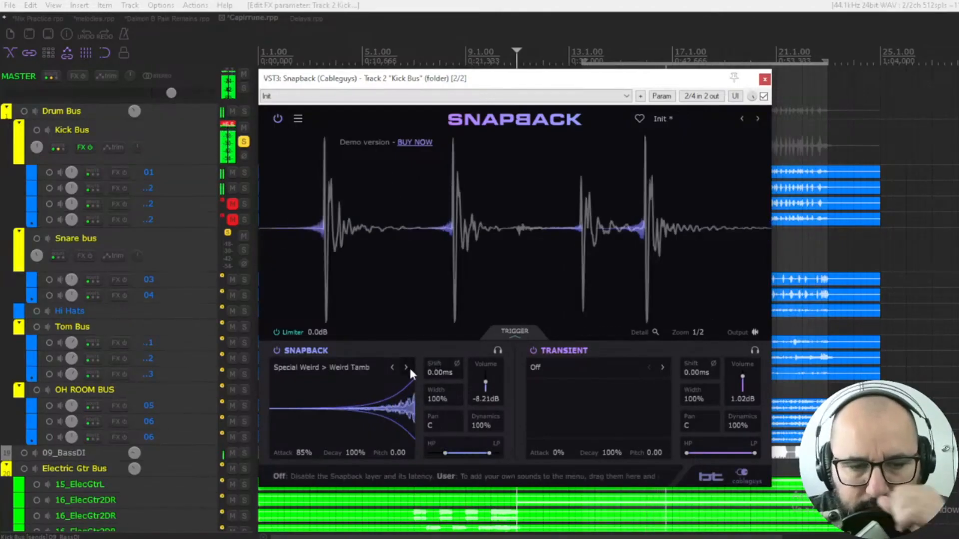
{"action": "left_click", "coordinate": [407, 367]}
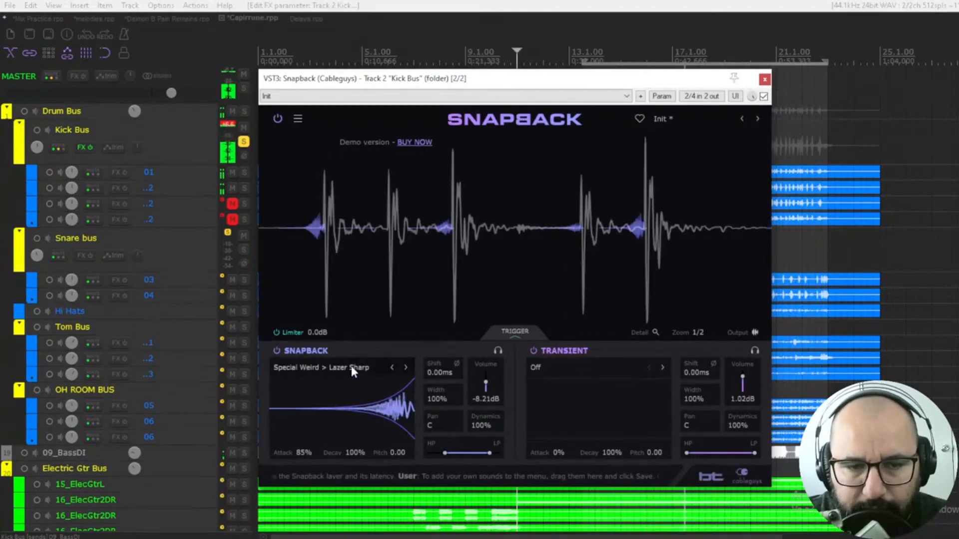
{"action": "left_click", "coordinate": [350, 366]}
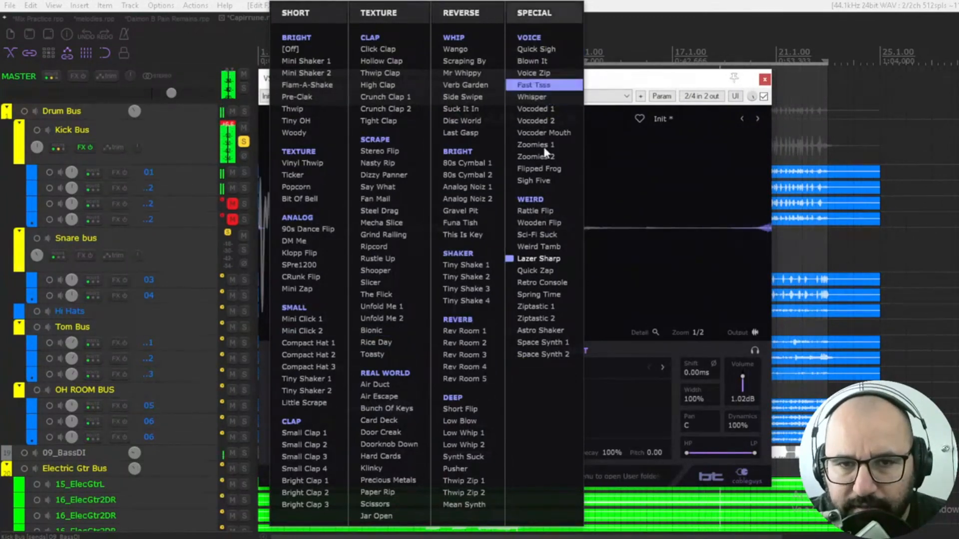
{"action": "left_click", "coordinate": [457, 61]}
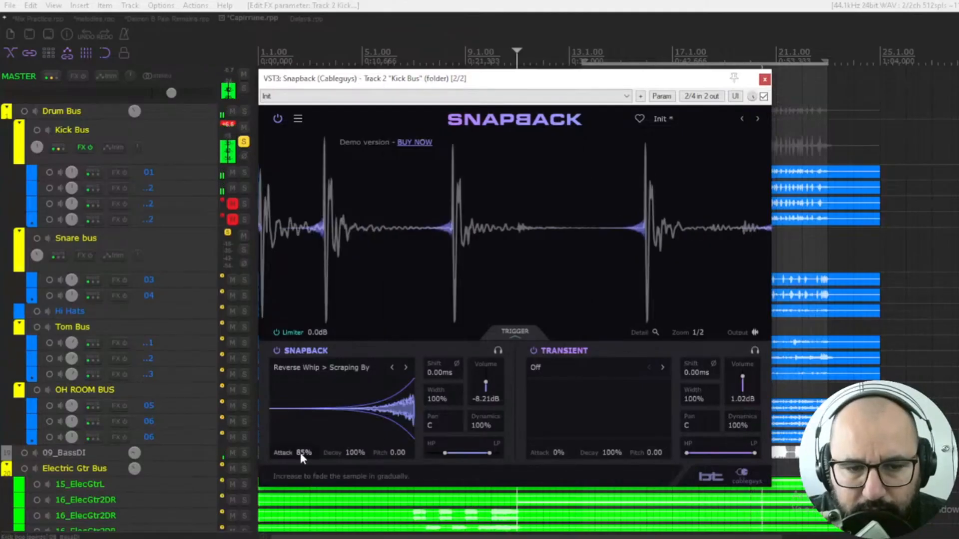
Step: Set the Scraping By sample's attack to 72% and volume to -5.16 dB, and stop playback
{"action": "mouse_move", "coordinate": [303, 454]}
{"action": "left_mouse_down"}
{"action": "mouse_move", "coordinate": [302, 436]}
{"action": "mouse_move", "coordinate": [303, 465]}
{"action": "left_mouse_up"}
{"action": "left_click_drag", "start_coordinate": [486, 386], "coordinate": [486, 378]}
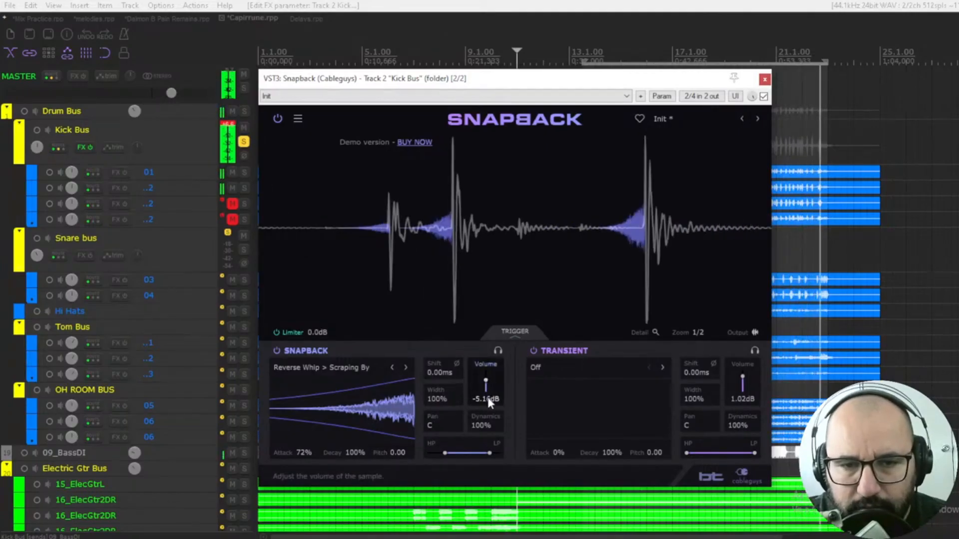
{"action": "key", "text": "space"}
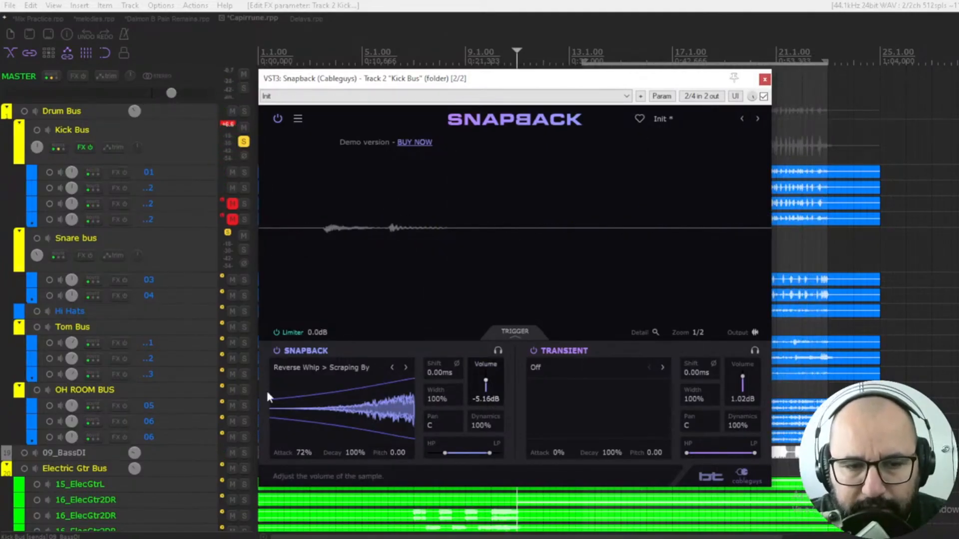
Step: Switch off the Snapback layer, toggle the Transient layer off and back on, and resume kick playback
{"action": "left_click", "coordinate": [277, 351]}
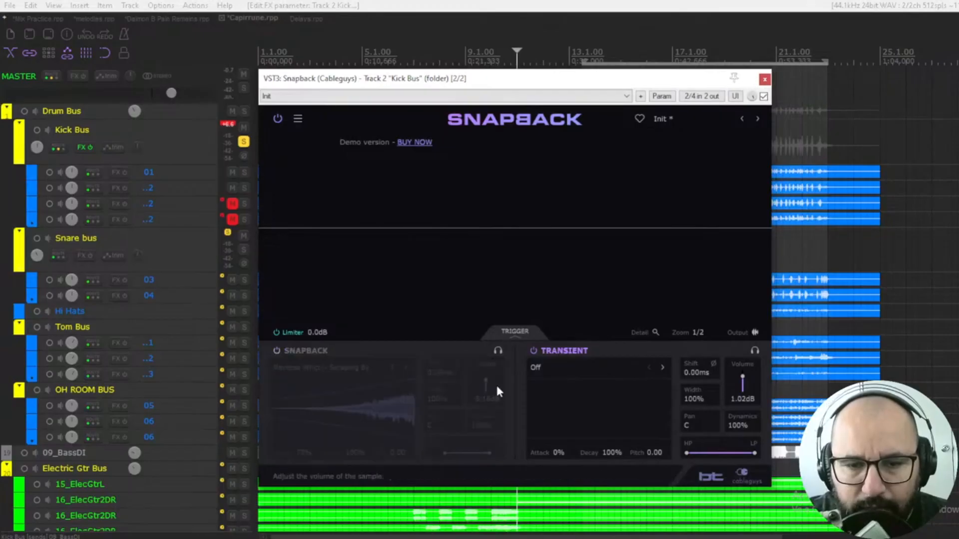
{"action": "left_click", "coordinate": [533, 351]}
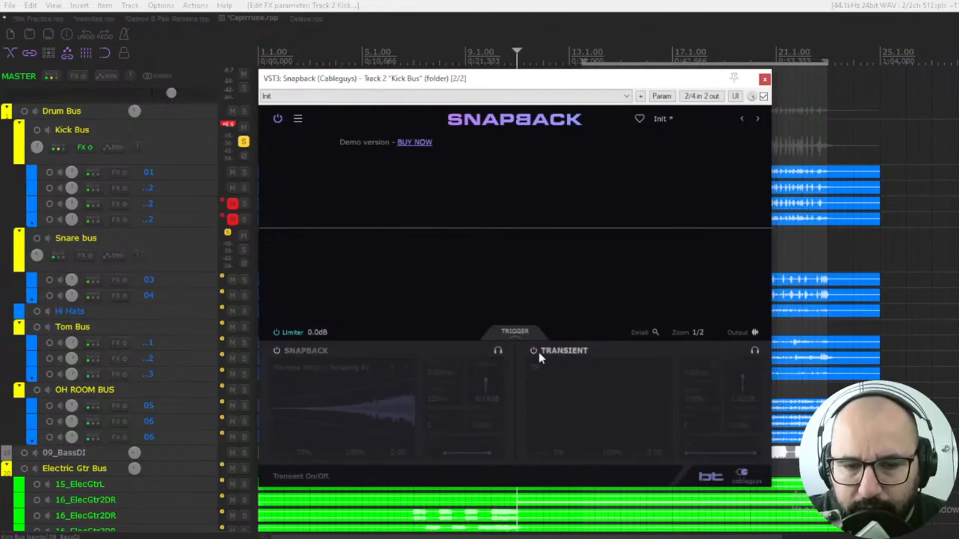
{"action": "left_click", "coordinate": [534, 351]}
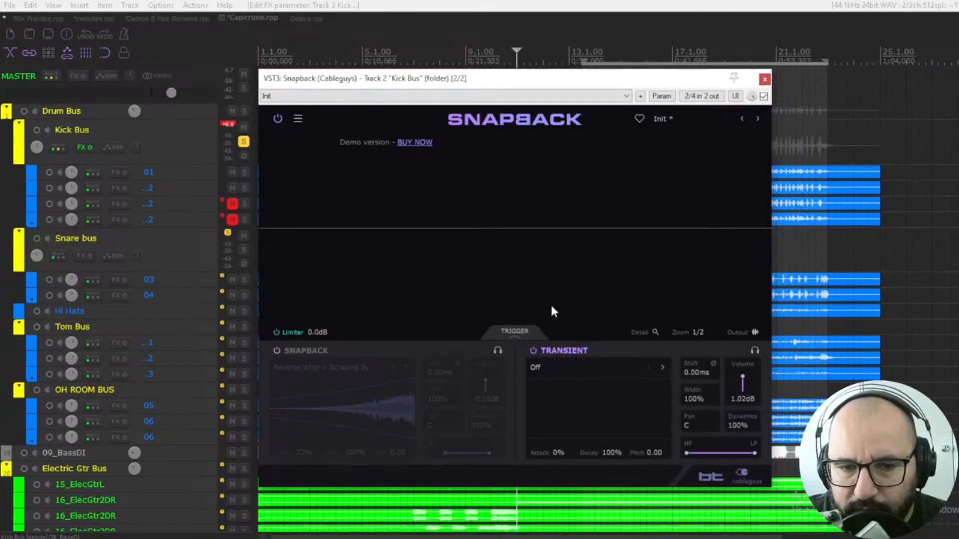
{"action": "key", "text": "space"}
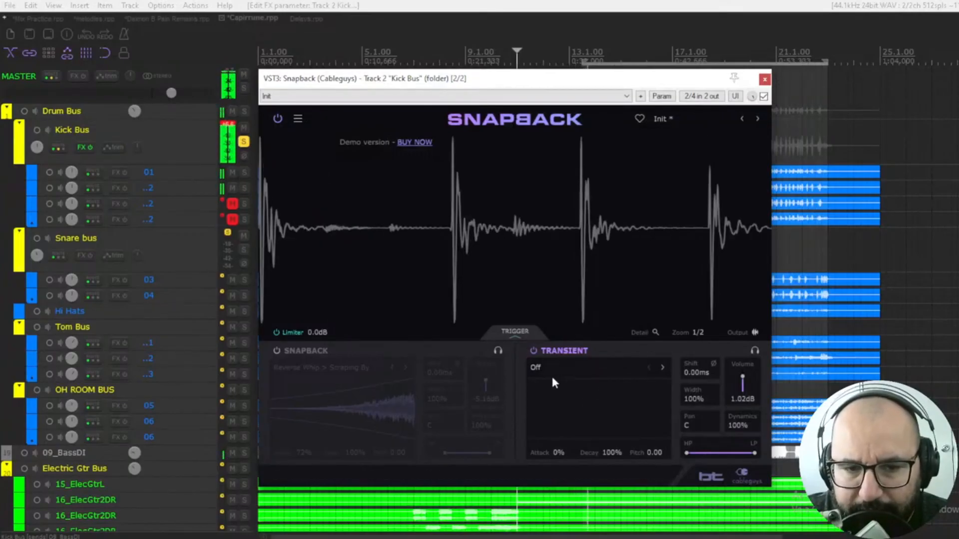
Step: Load Kick Oomph > Hardbody 5 in the Transient layer and bring its volume up from silence to -9.44 dB
{"action": "left_click", "coordinate": [572, 369]}
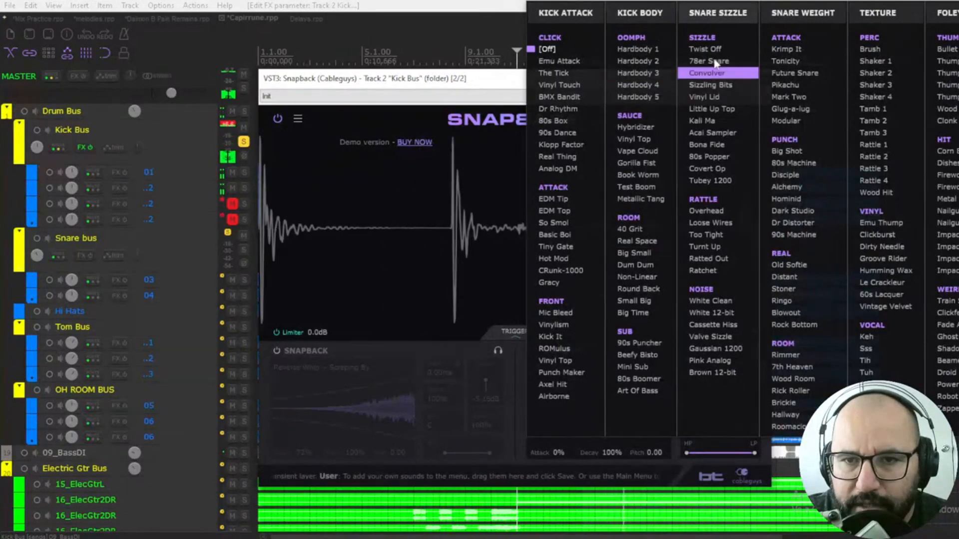
{"action": "left_click", "coordinate": [637, 97]}
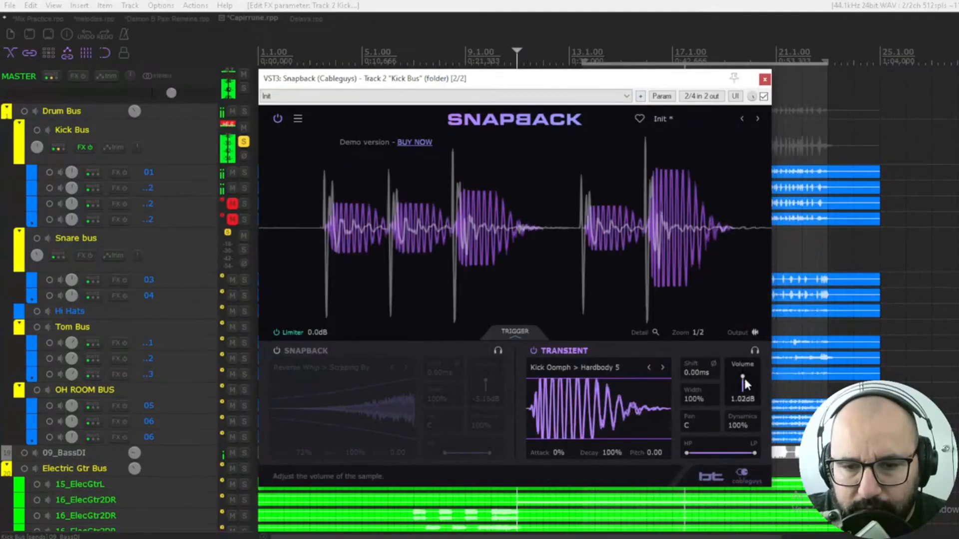
{"action": "left_click_drag", "start_coordinate": [744, 379], "coordinate": [744, 400]}
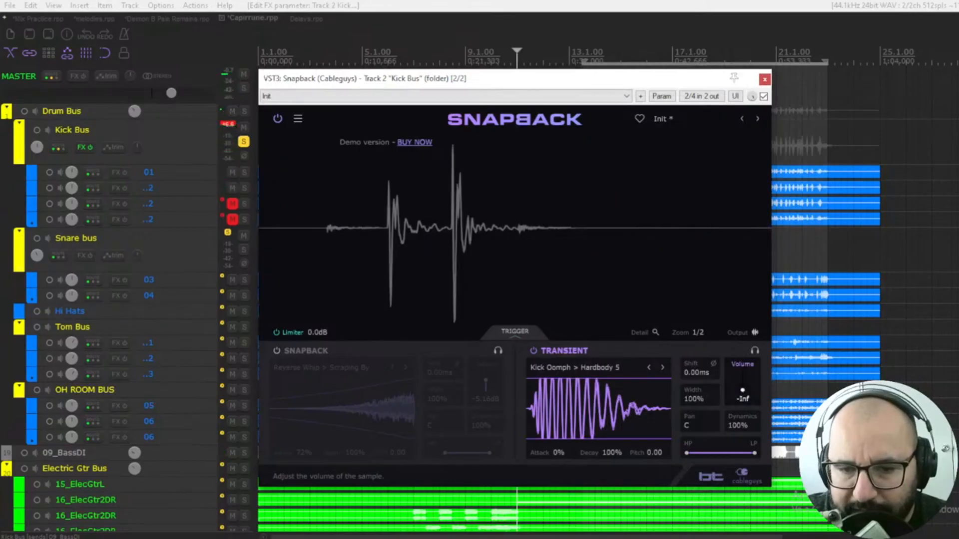
{"action": "mouse_move", "coordinate": [744, 395]}
{"action": "left_mouse_down"}
{"action": "mouse_move", "coordinate": [743, 385]}
{"action": "mouse_move", "coordinate": [744, 395]}
{"action": "left_mouse_up"}
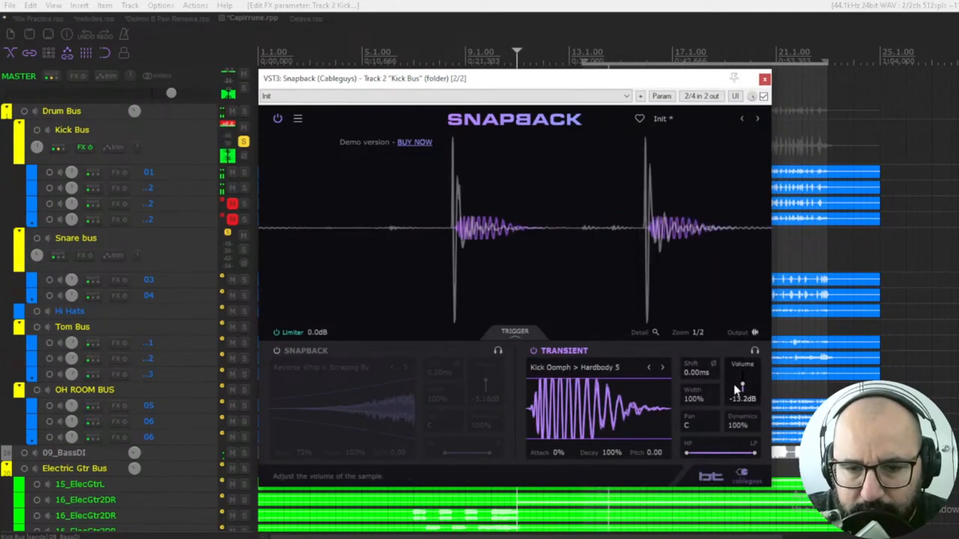
{"action": "left_click_drag", "start_coordinate": [743, 386], "coordinate": [742, 382]}
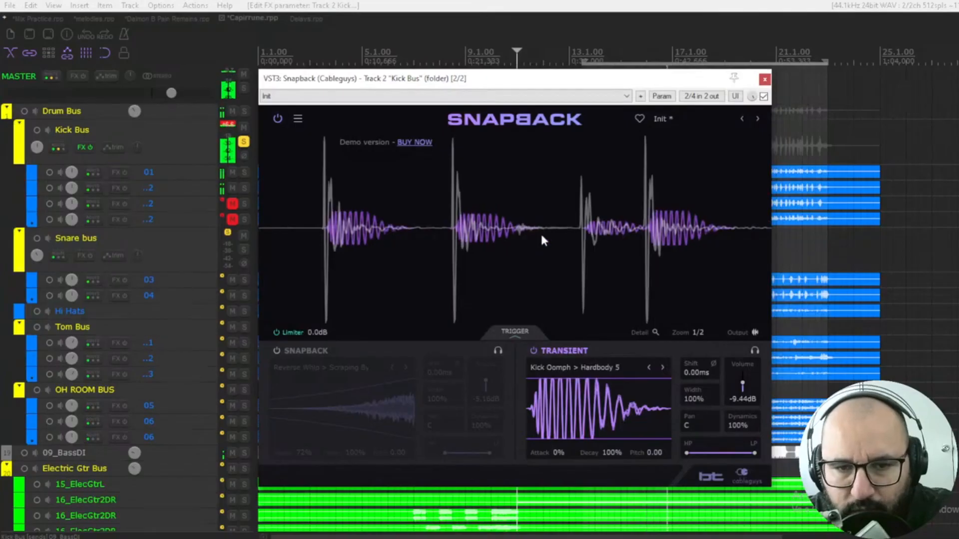
Step: Shape the transient sample with 33% attack and 32% decay, and raise its volume to -6.35 dB
{"action": "left_click_drag", "start_coordinate": [586, 452], "coordinate": [544, 436]}
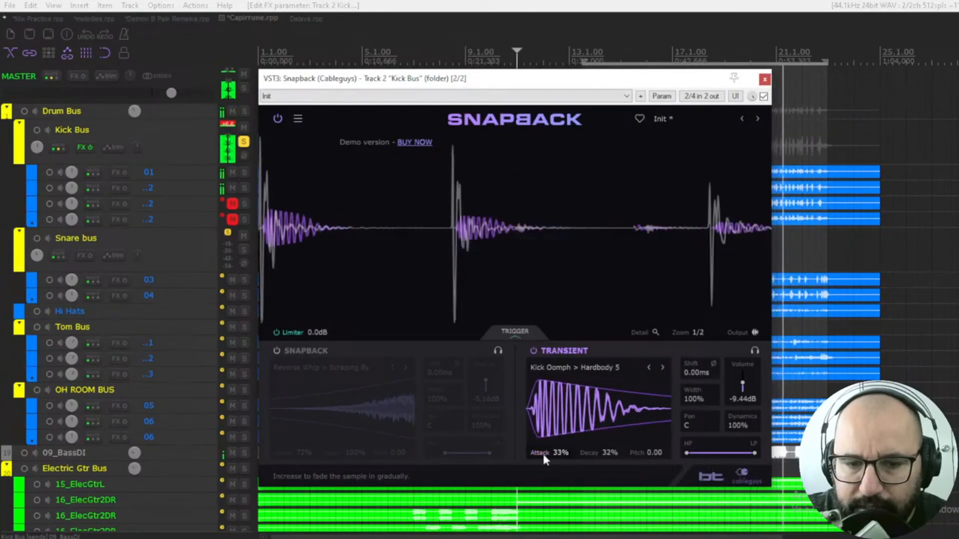
{"action": "left_click_drag", "start_coordinate": [742, 383], "coordinate": [742, 372]}
Step: Audition the Hybridizer, Vinyl Top and Vinyl Touch samples in the Transient layer, and load Kick Room > 40 Grit
{"action": "left_click", "coordinate": [663, 368]}
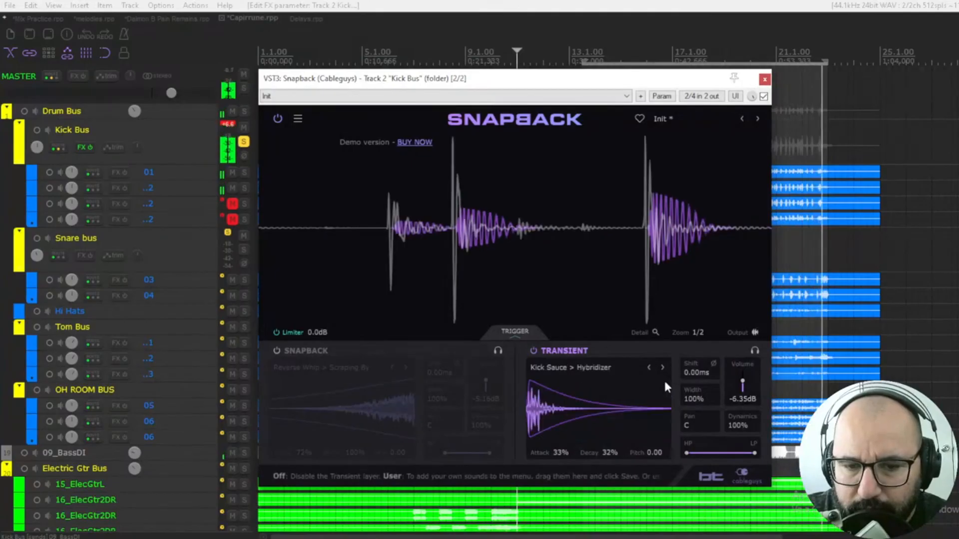
{"action": "left_click", "coordinate": [661, 368]}
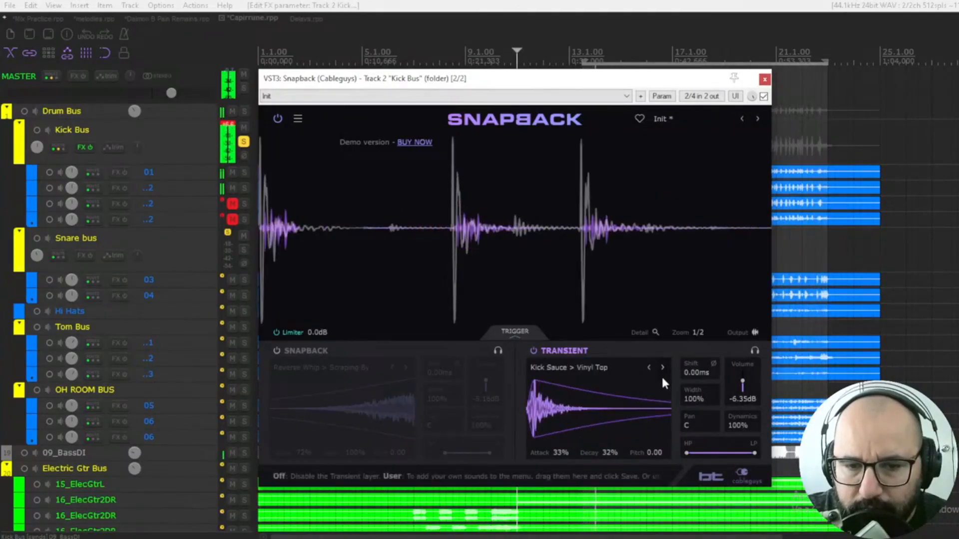
{"action": "left_click", "coordinate": [561, 369]}
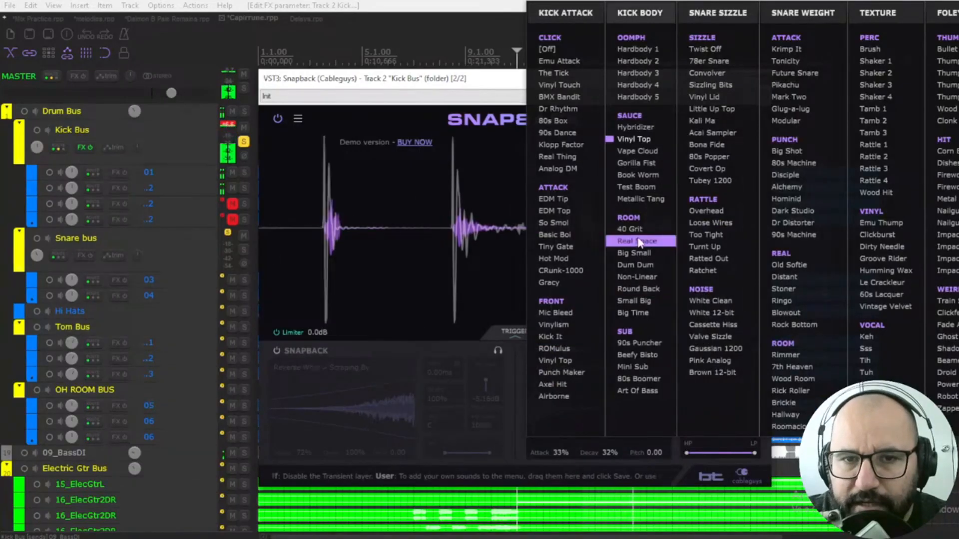
{"action": "left_click", "coordinate": [560, 85]}
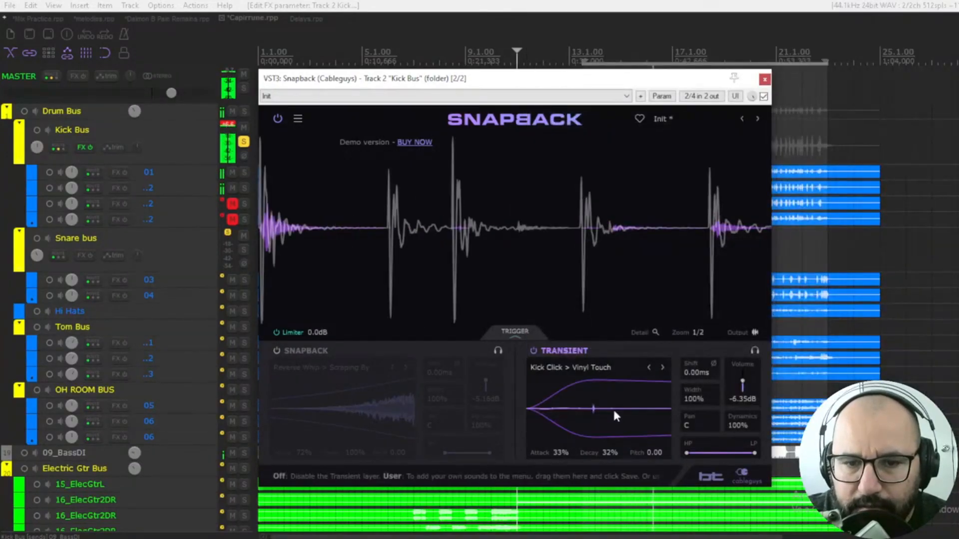
{"action": "left_click", "coordinate": [609, 368]}
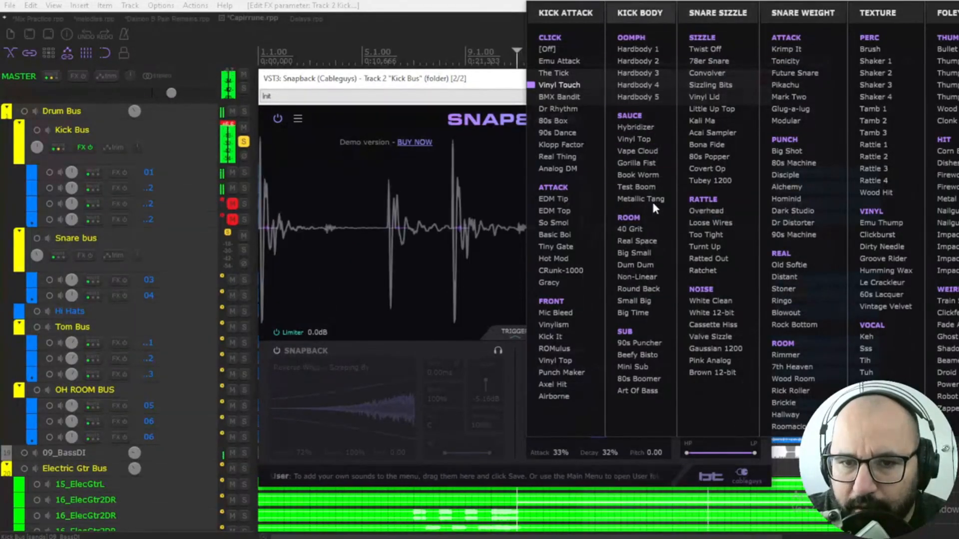
{"action": "left_click", "coordinate": [631, 229]}
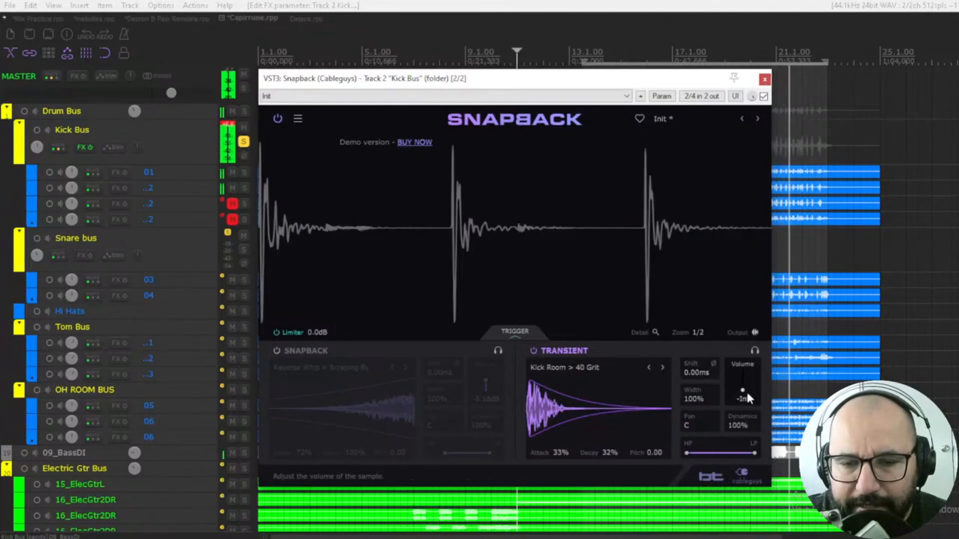
Step: Solo the Drum Bus instead of the Kick Bus, restart playback, and bring the Transient volume up to -9.86 dB
{"action": "left_click_drag", "start_coordinate": [747, 390], "coordinate": [746, 385]}
{"action": "left_click", "coordinate": [244, 144]}
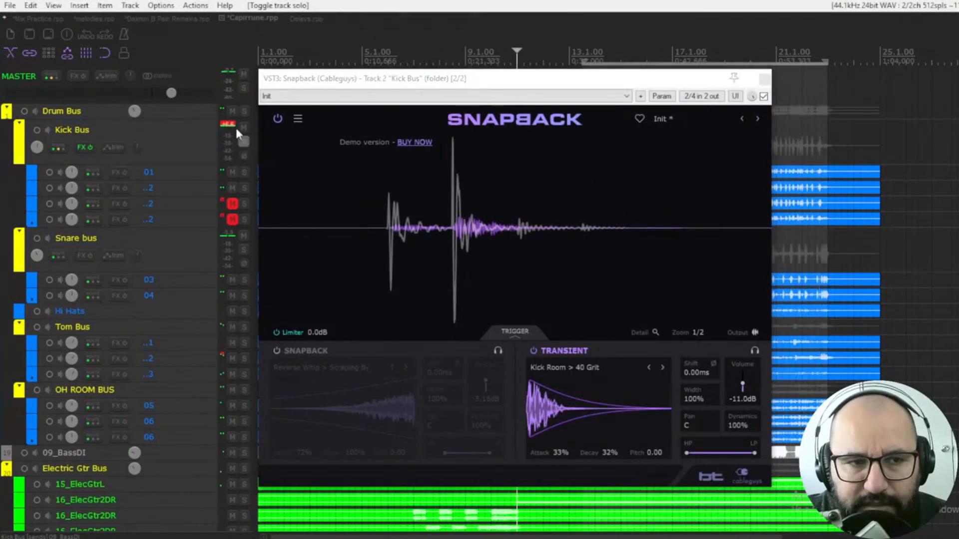
{"action": "left_click", "coordinate": [245, 111]}
{"action": "key", "text": "space"}
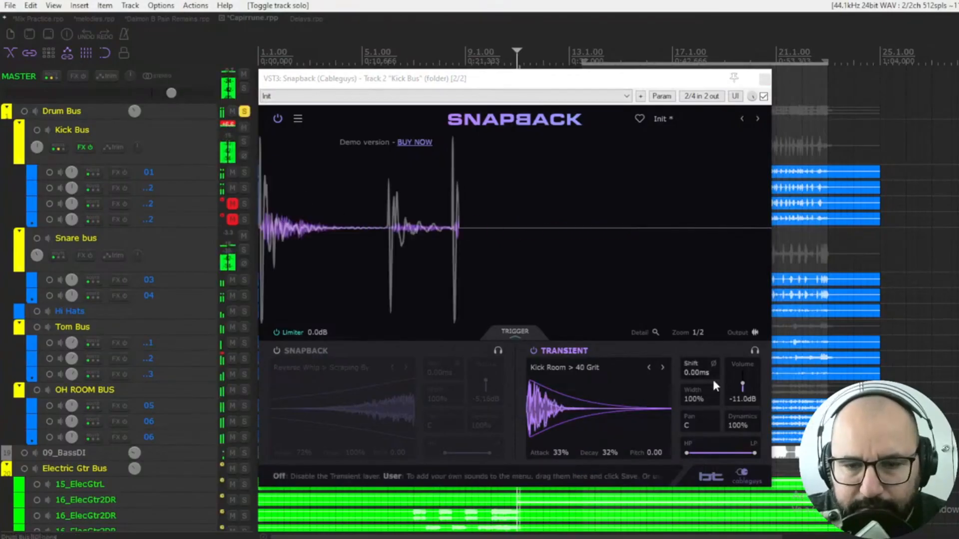
{"action": "left_click_drag", "start_coordinate": [747, 383], "coordinate": [747, 381]}
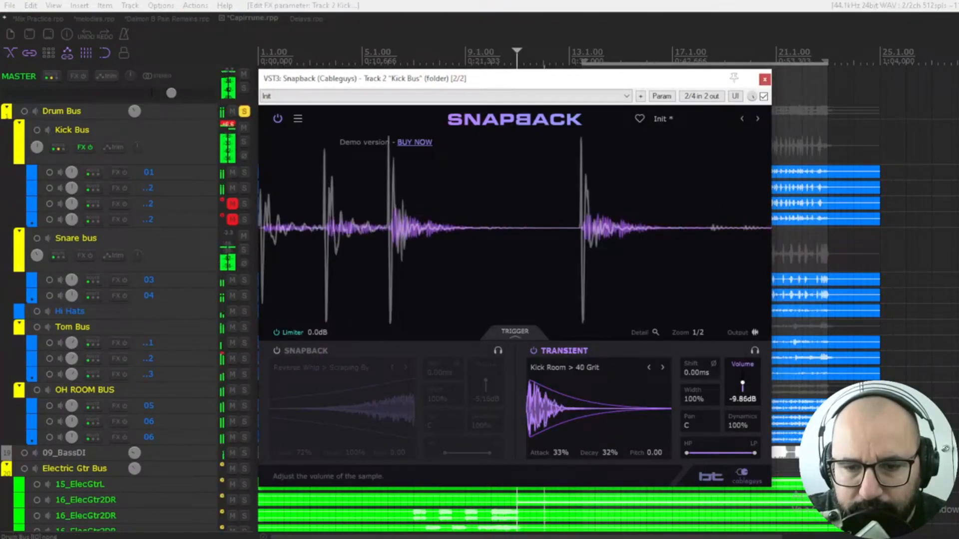
Step: Compare the drum mix with the Snapback plugin bypassed and active, toggling the bypass twice
{"action": "left_click", "coordinate": [763, 96]}
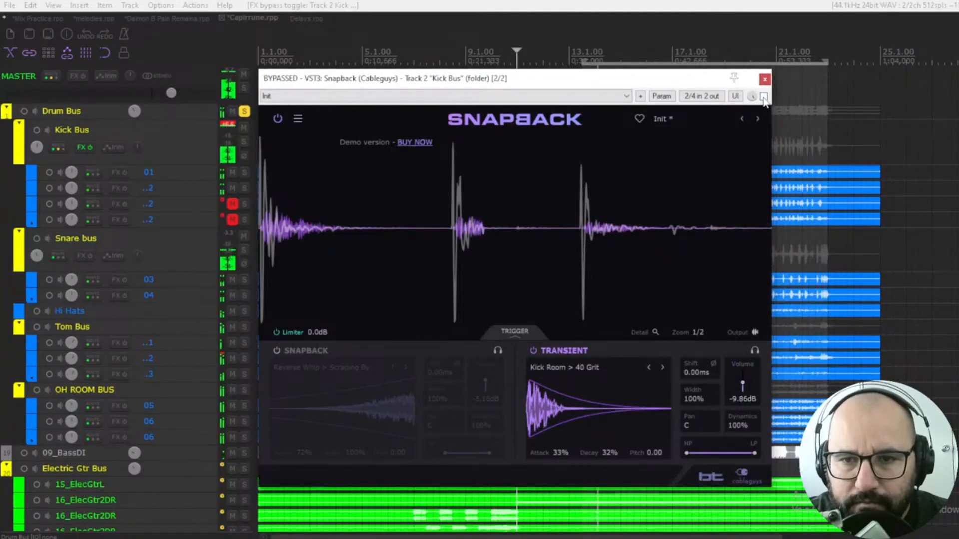
{"action": "left_click", "coordinate": [763, 97]}
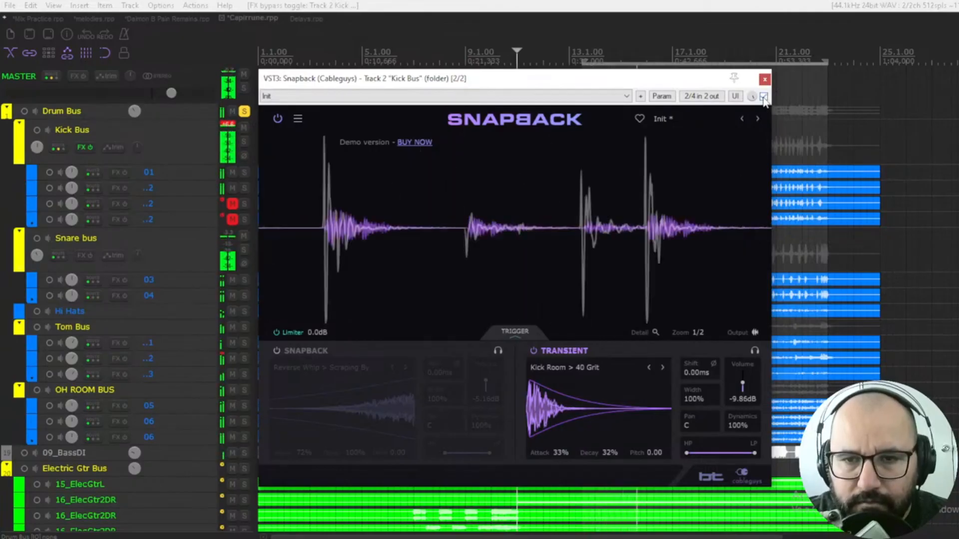
{"action": "left_click", "coordinate": [764, 97]}
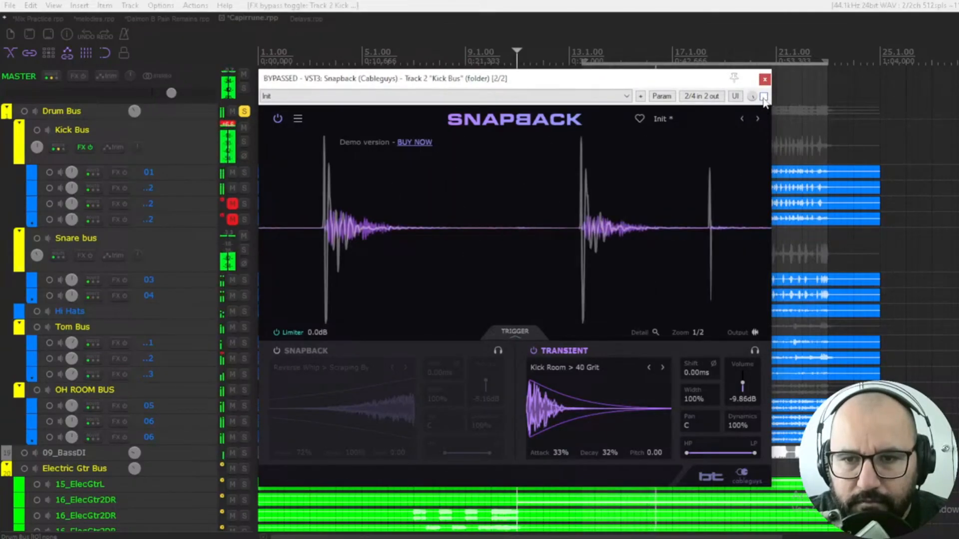
{"action": "left_click", "coordinate": [763, 97]}
Step: Audition Kick Room > Big Small in the Transient layer at -14.3 dB, and load Kick Room > Dum Dum at -8.61 dB
{"action": "left_click_drag", "start_coordinate": [743, 384], "coordinate": [739, 388]}
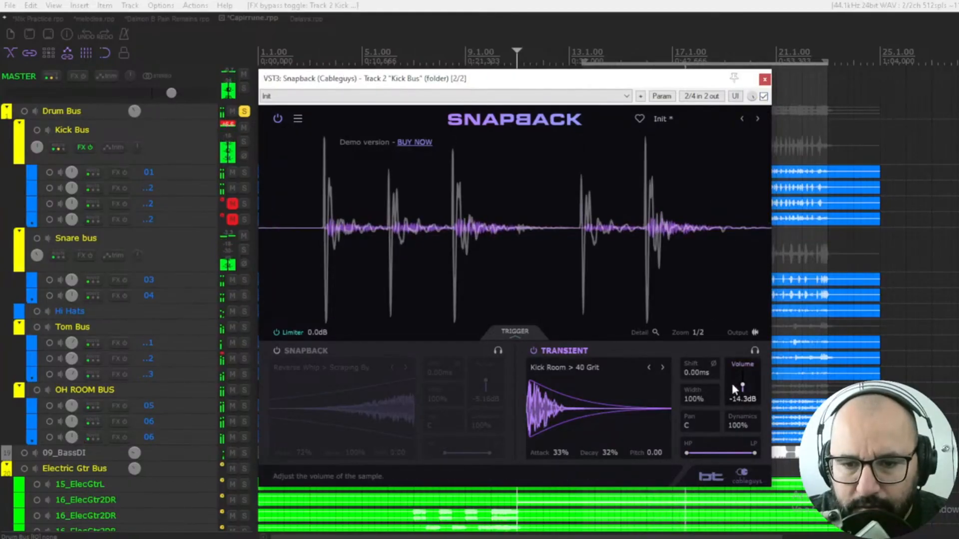
{"action": "left_click", "coordinate": [662, 367]}
{"action": "left_click", "coordinate": [661, 368]}
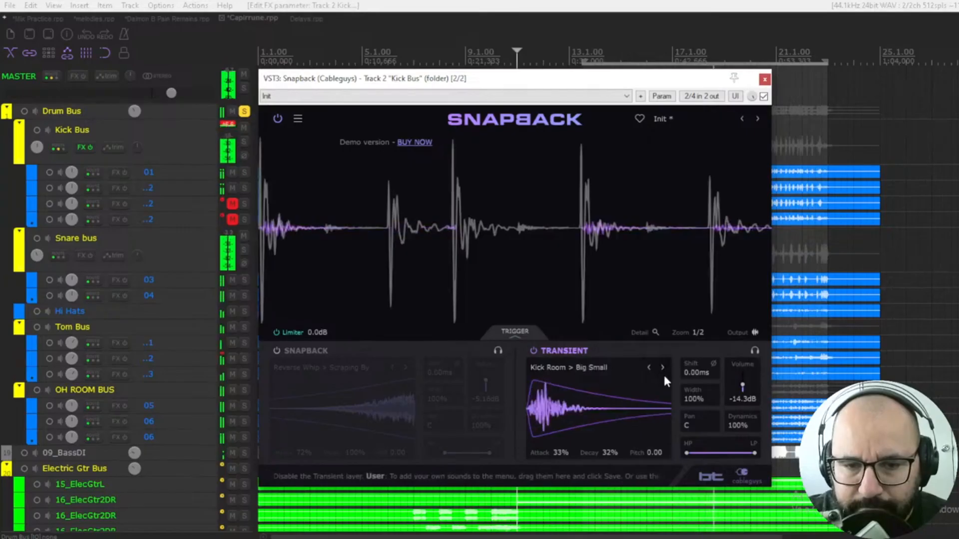
{"action": "left_click_drag", "start_coordinate": [743, 387], "coordinate": [742, 381]}
{"action": "left_click", "coordinate": [662, 367]}
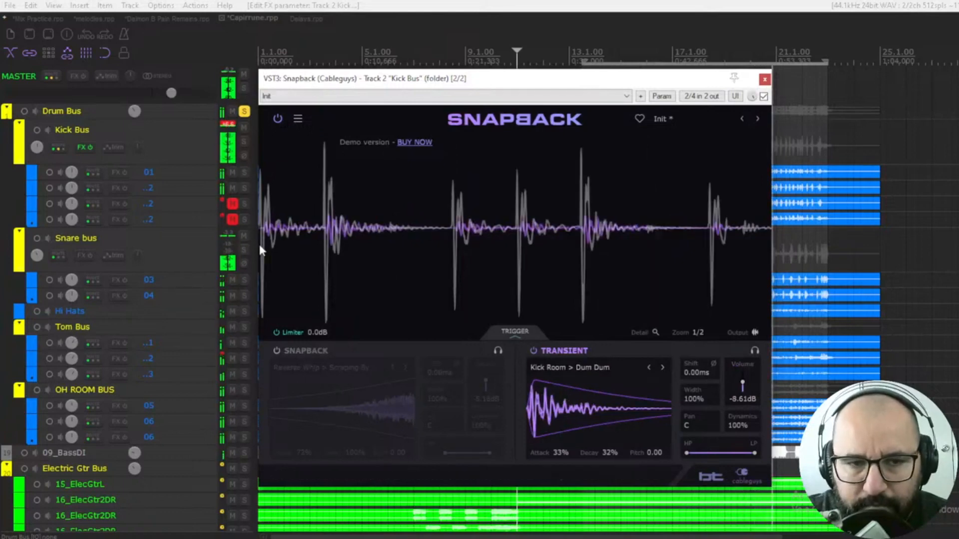
Step: Solo the Kick Bus, switch the Snapback layer back on to hear both layers, and bypass the plugin
{"action": "left_click", "coordinate": [244, 142]}
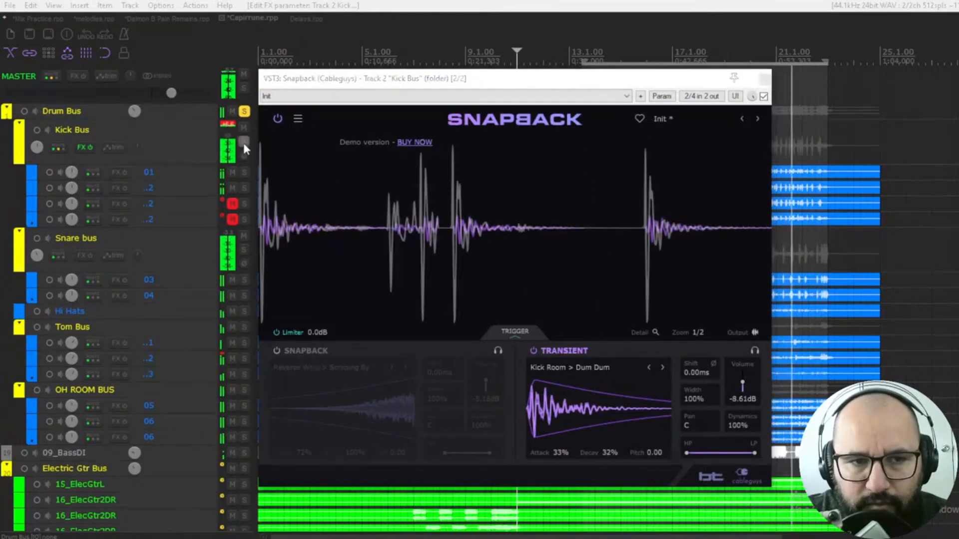
{"action": "left_click", "coordinate": [276, 351]}
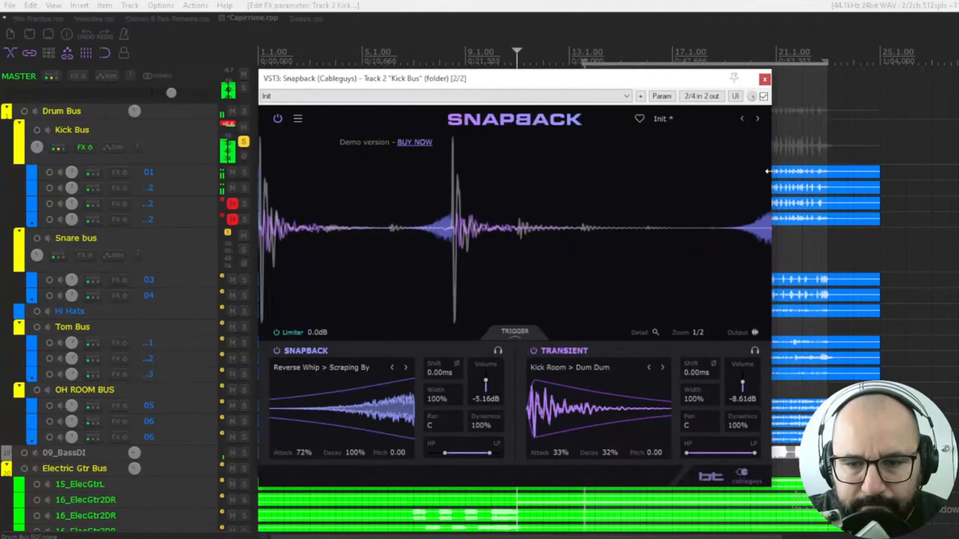
{"action": "left_click", "coordinate": [763, 97]}
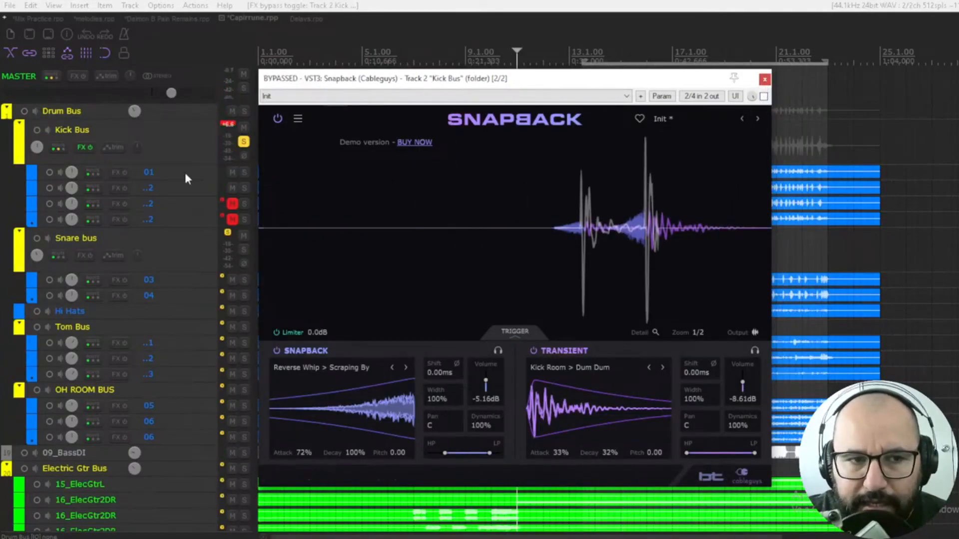
Step: Remove the Snapback plugin from the Kick Bus FX chain and close the chain window
{"action": "left_click", "coordinate": [81, 148]}
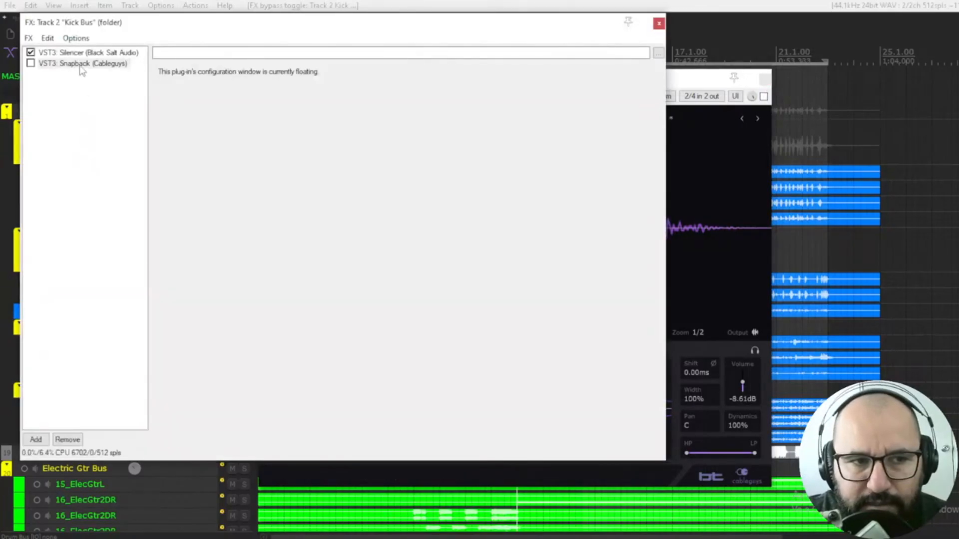
{"action": "double_click", "coordinate": [85, 67]}
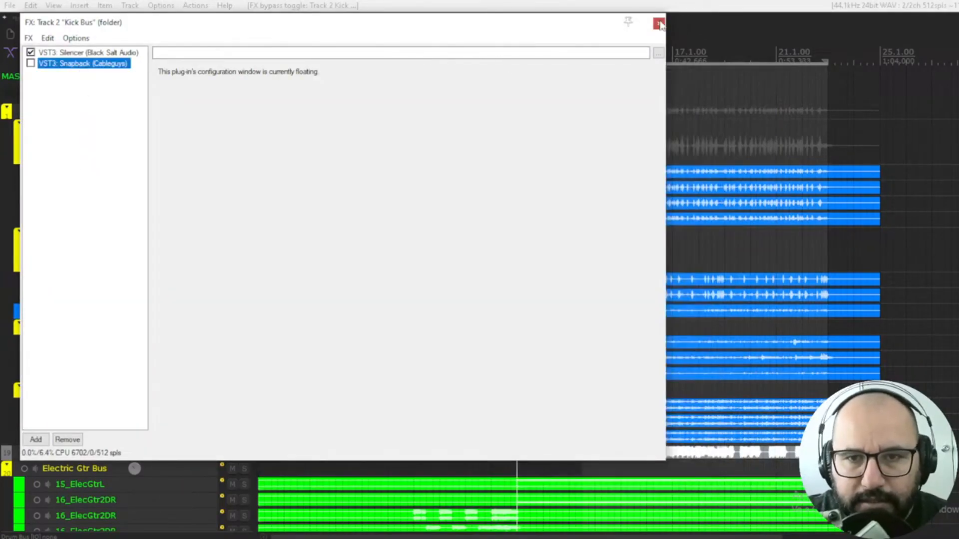
{"action": "key", "text": "Delete"}
{"action": "left_click", "coordinate": [451, 24]}
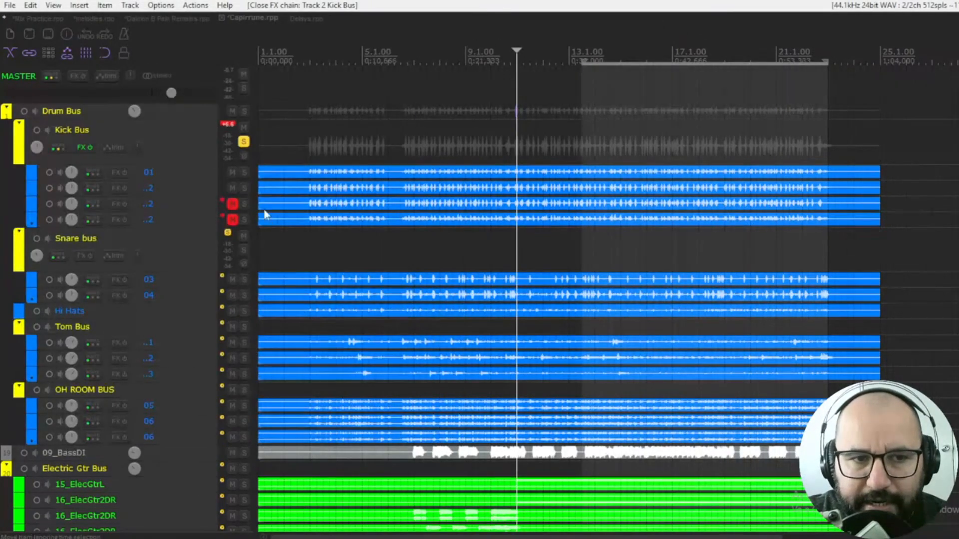
Step: Solo the Snare bus instead of the Kick Bus and add the VST3 Snapback (Cableguys) plugin to it
{"action": "left_click", "coordinate": [243, 143]}
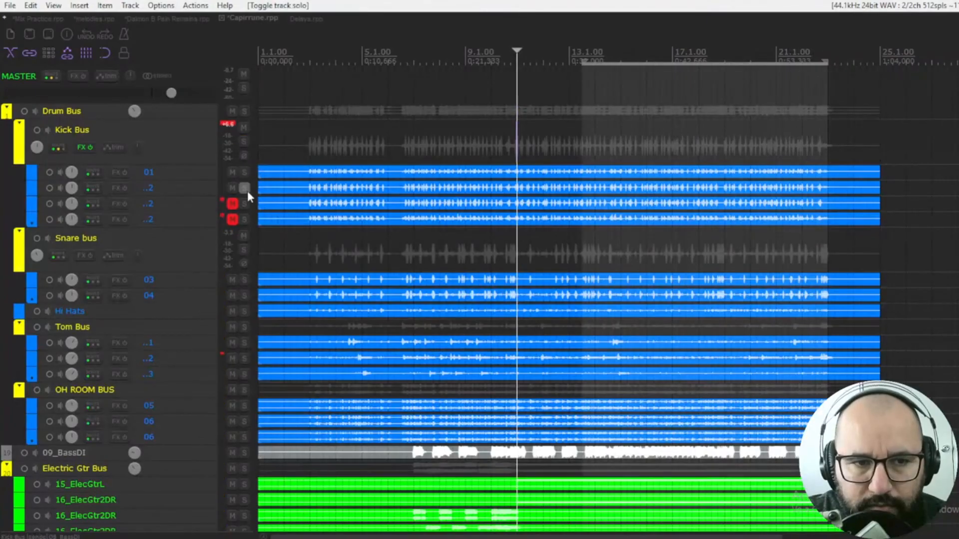
{"action": "left_click", "coordinate": [244, 250]}
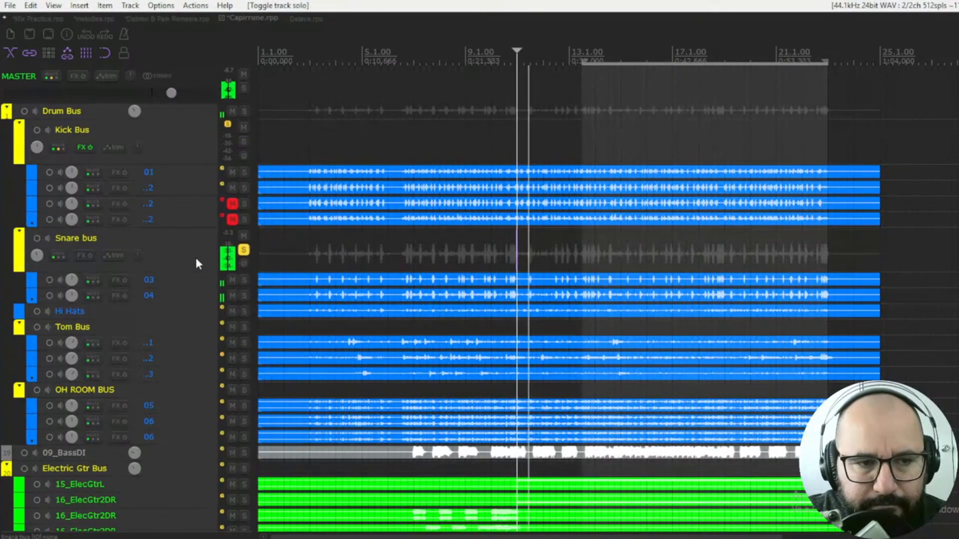
{"action": "left_click", "coordinate": [80, 255]}
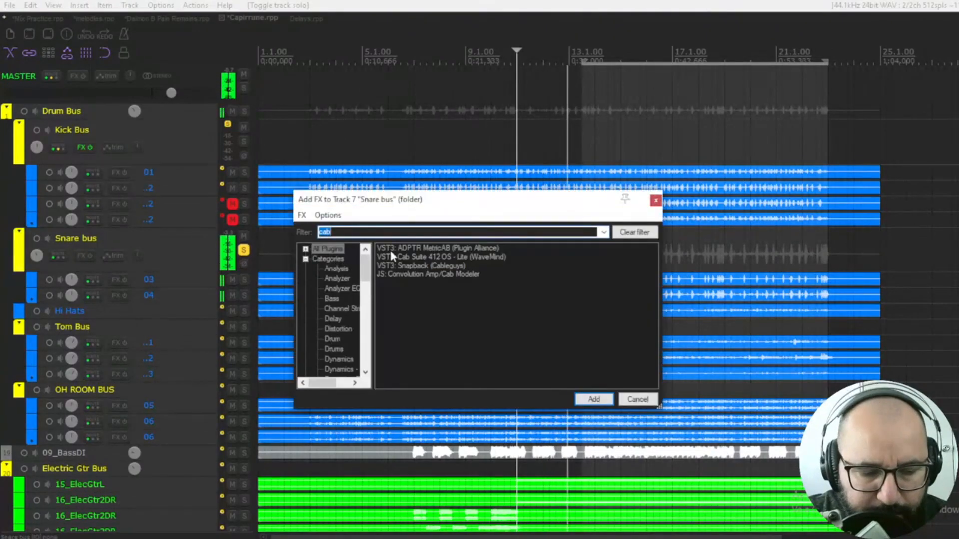
{"action": "double_click", "coordinate": [432, 268]}
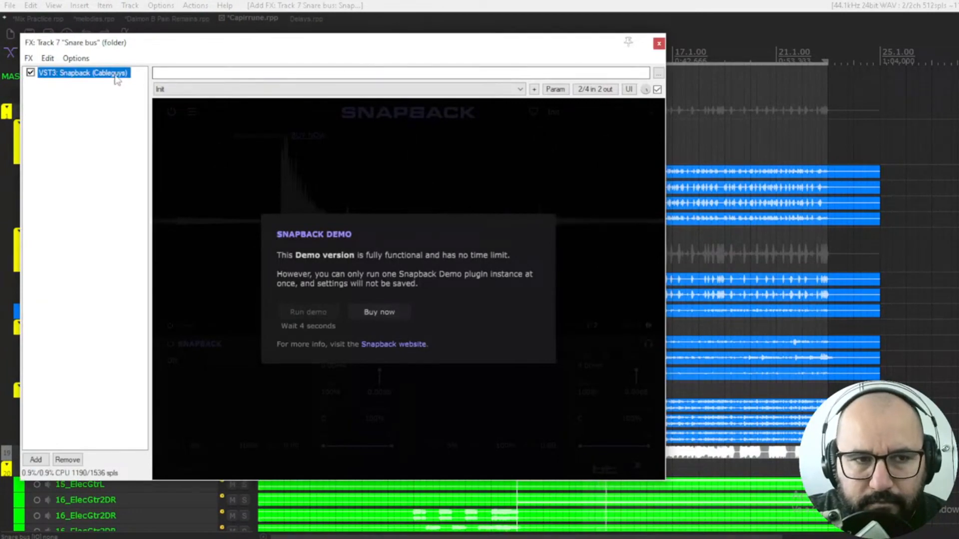
Step: Float the Snapback window on its own, clear of the track controls, and start the demo version
{"action": "double_click", "coordinate": [100, 73]}
{"action": "left_click", "coordinate": [659, 45]}
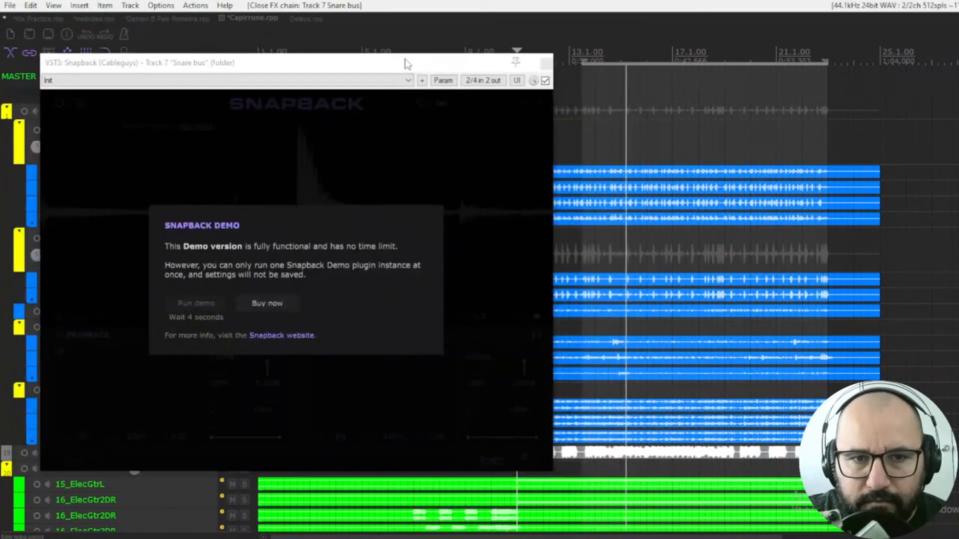
{"action": "left_click_drag", "start_coordinate": [407, 64], "coordinate": [602, 72]}
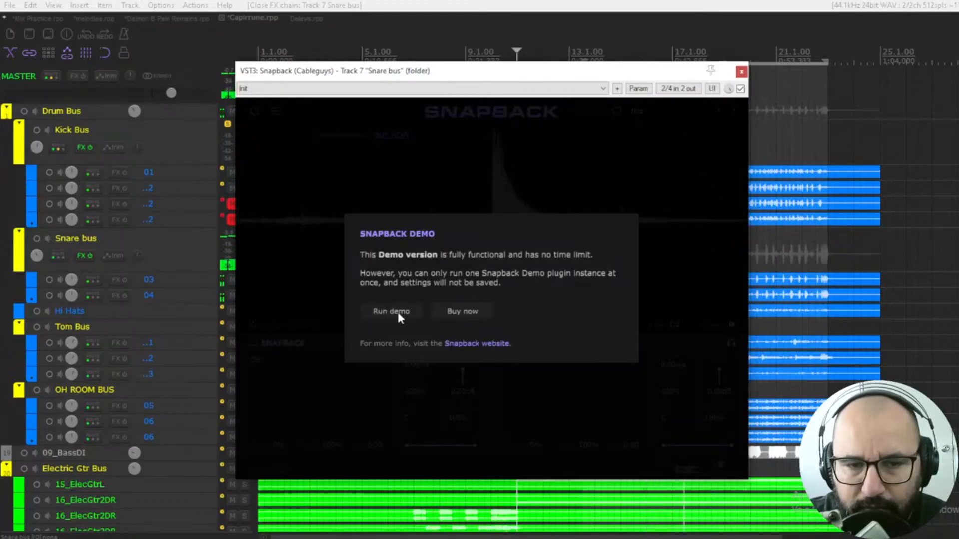
{"action": "left_click", "coordinate": [398, 312]}
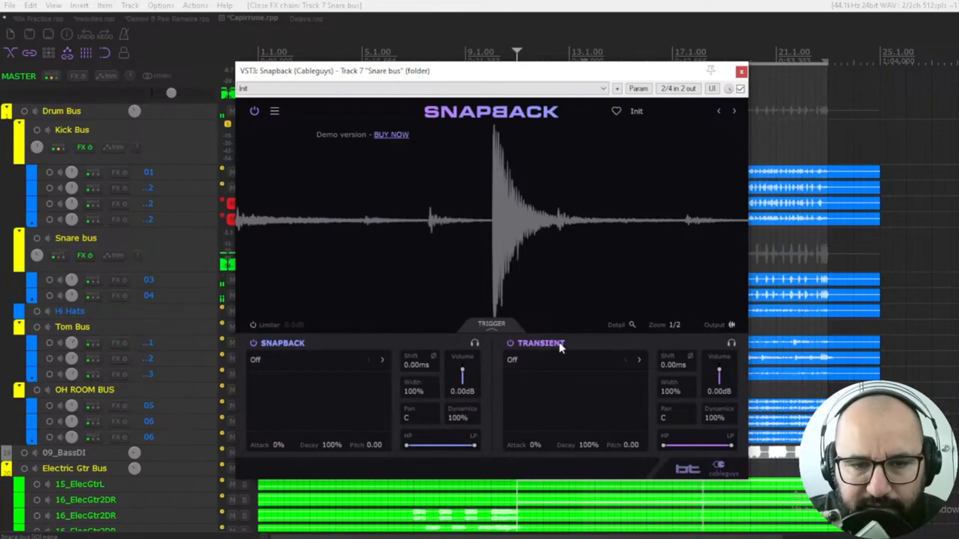
Step: Load Snare Punch > Dark Studio in the Transient layer and compare the snare with the plugin bypassed and active
{"action": "left_click", "coordinate": [526, 358]}
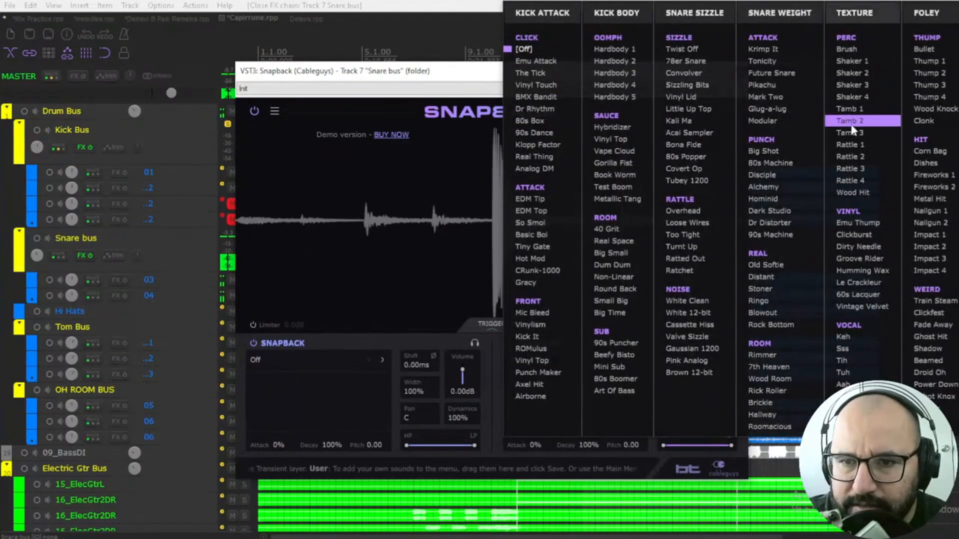
{"action": "left_click", "coordinate": [768, 211]}
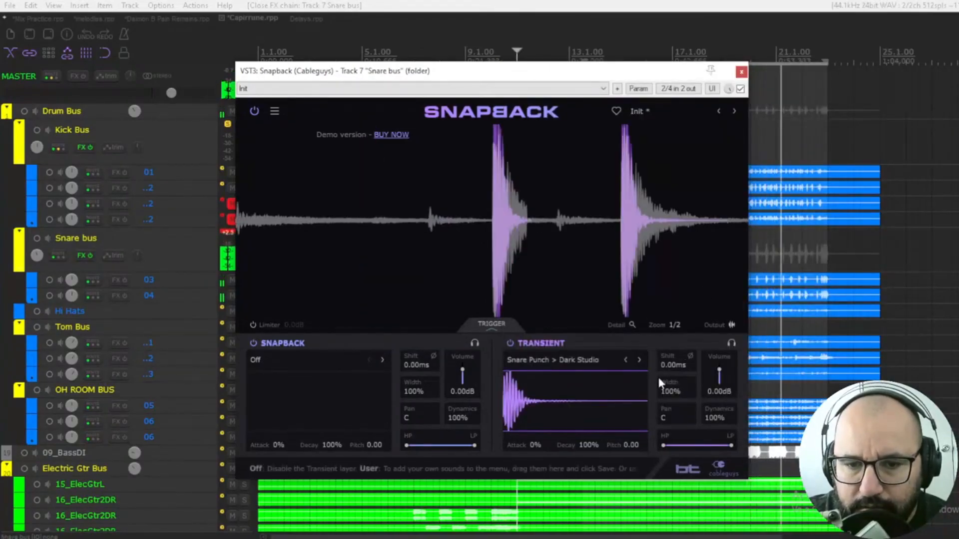
{"action": "left_click", "coordinate": [740, 89]}
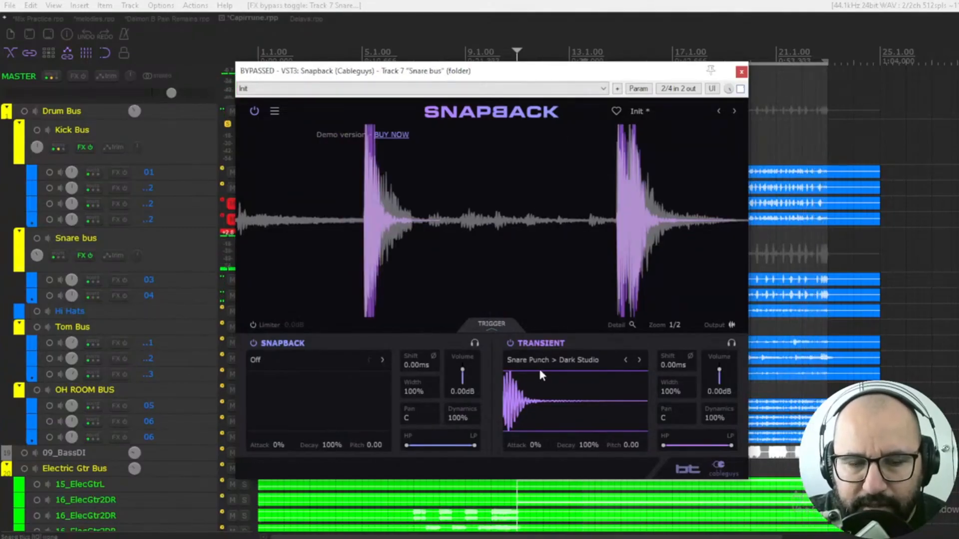
{"action": "left_click", "coordinate": [741, 90]}
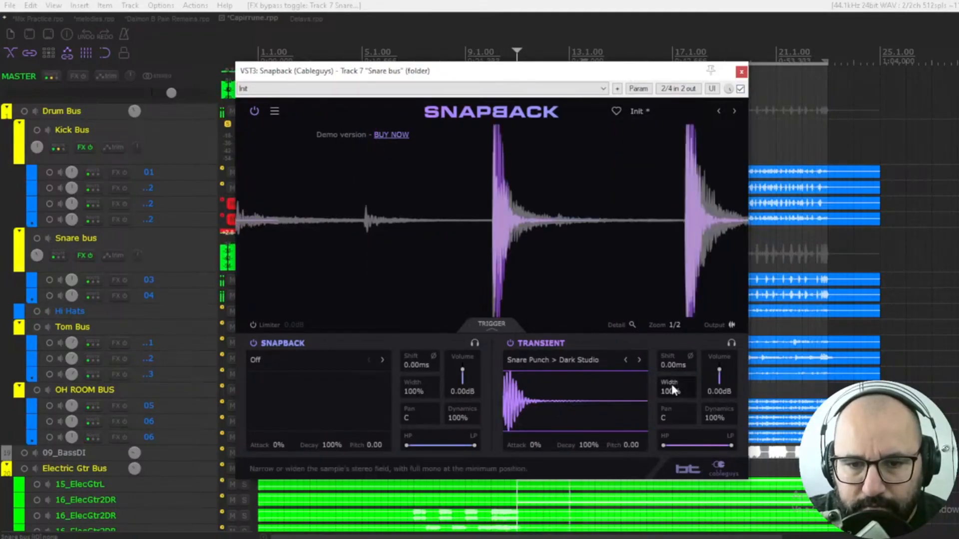
Step: Lower the Transient volume to -3.22 dB and audition the Dr Distorter, 90s Machine and Old Softie samples
{"action": "mouse_move", "coordinate": [719, 375]}
{"action": "left_mouse_down"}
{"action": "mouse_move", "coordinate": [719, 389]}
{"action": "mouse_move", "coordinate": [720, 371]}
{"action": "left_mouse_up"}
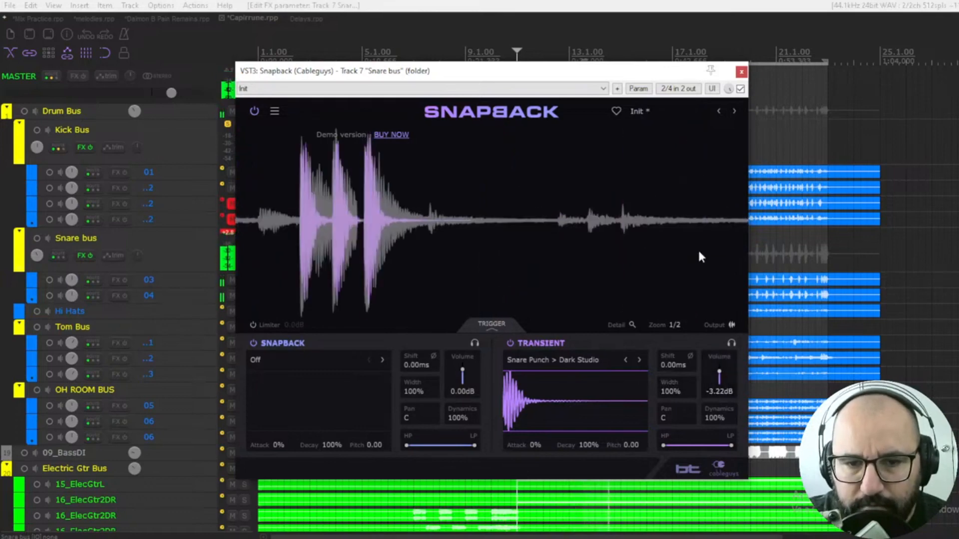
{"action": "left_click", "coordinate": [639, 361]}
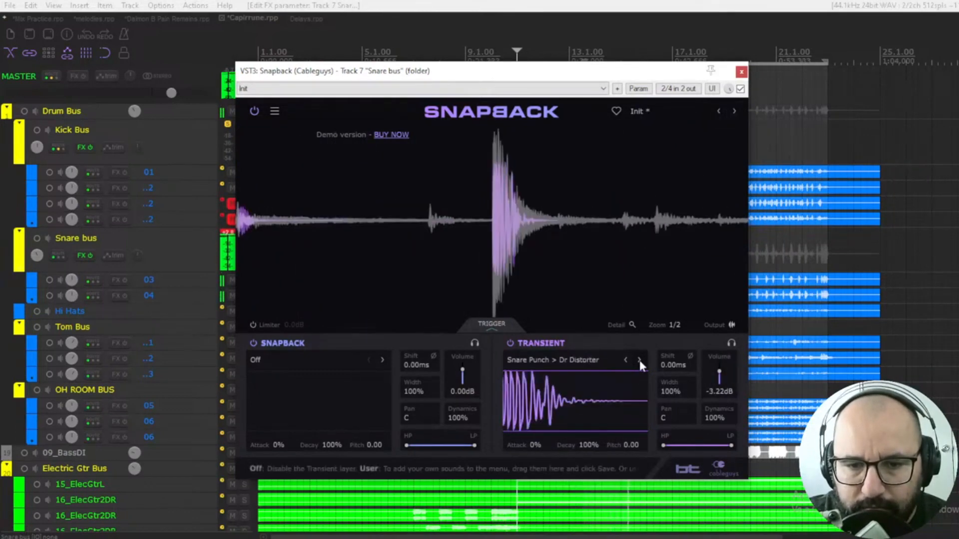
{"action": "left_click", "coordinate": [640, 360]}
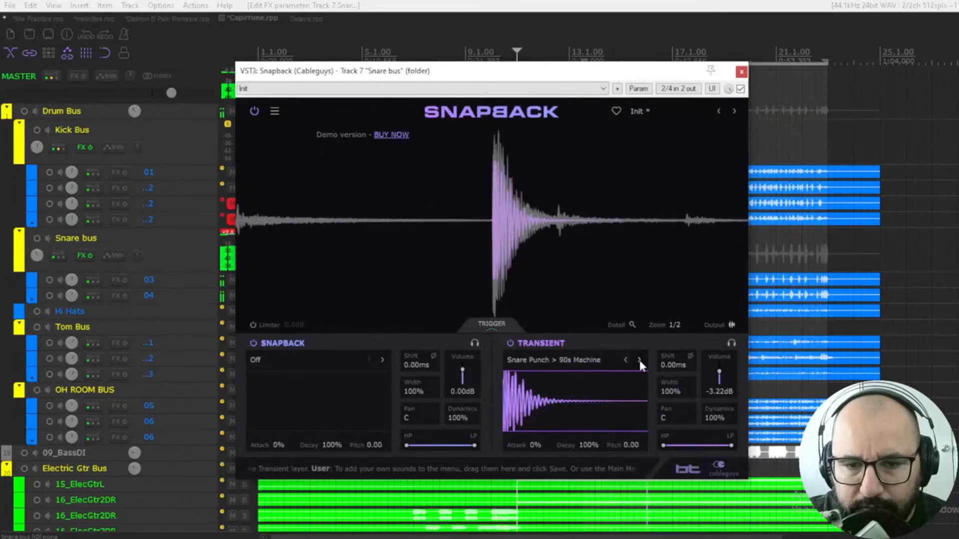
{"action": "left_click", "coordinate": [639, 361]}
Step: Load Snare Room > 7th Heaven in the Transient layer and lower its volume to -13.3 dB
{"action": "left_click", "coordinate": [576, 359]}
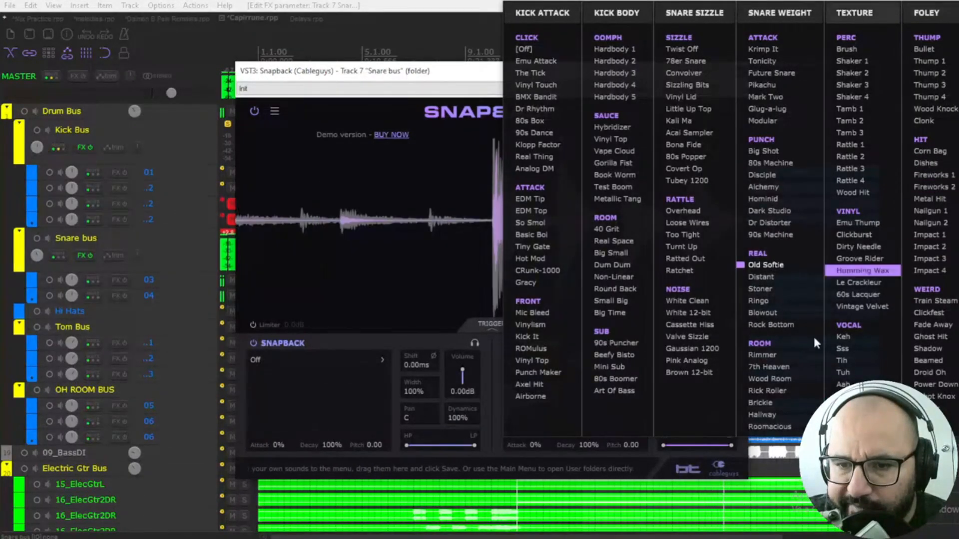
{"action": "left_click", "coordinate": [782, 367]}
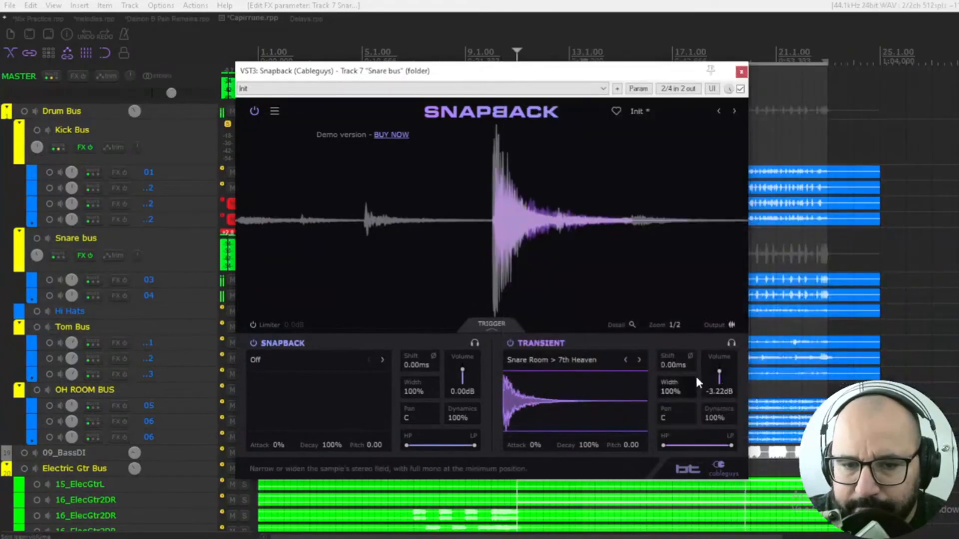
{"action": "left_click_drag", "start_coordinate": [715, 372], "coordinate": [716, 393]}
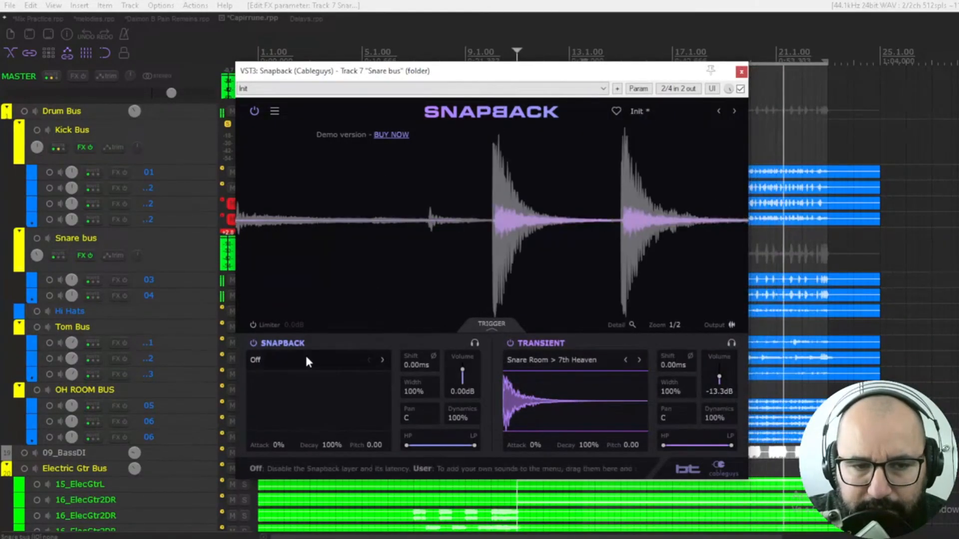
Step: Audition Short Bright > Mini Shaker 2 in the Snapback layer and load Special Weird > Quick Zap
{"action": "left_click", "coordinate": [383, 360]}
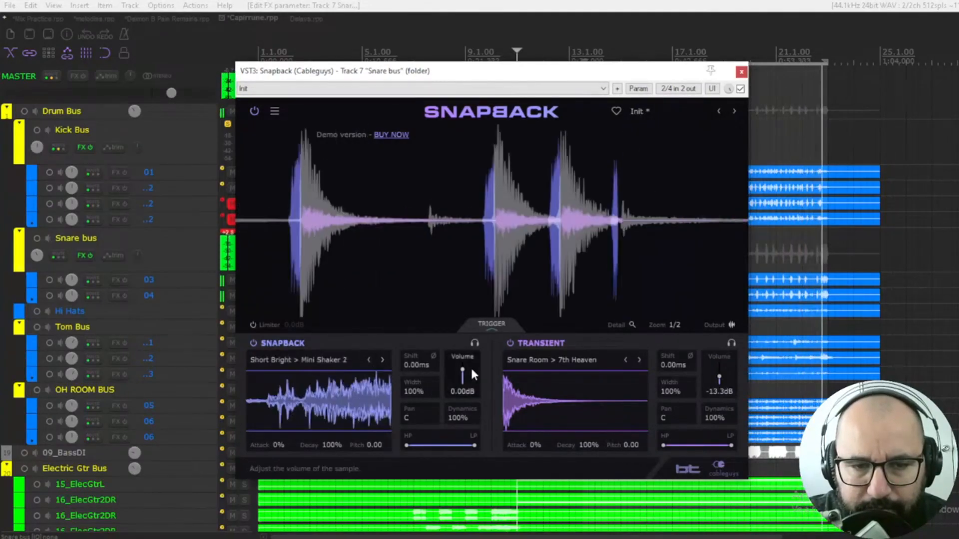
{"action": "left_click", "coordinate": [330, 360]}
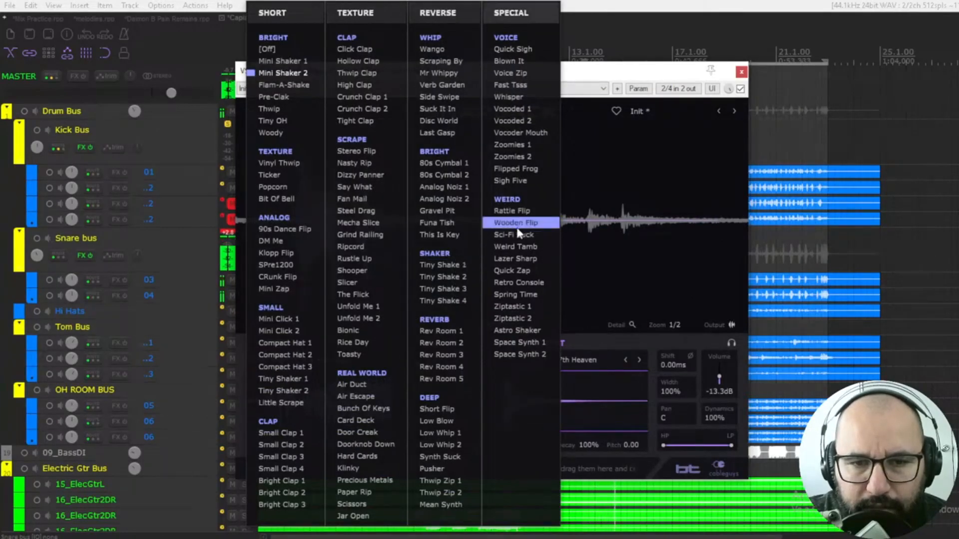
{"action": "left_click", "coordinate": [516, 271]}
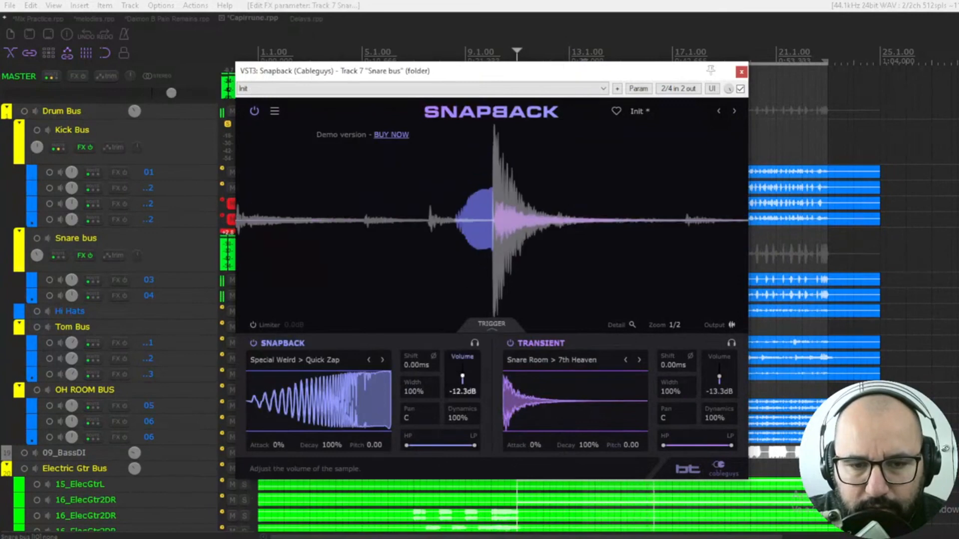
Step: Audition Special Voice > Whisper and Vocoded 1 in the Snapback layer and load Vocoded 2 with its attack raised to 85%
{"action": "left_click", "coordinate": [320, 363]}
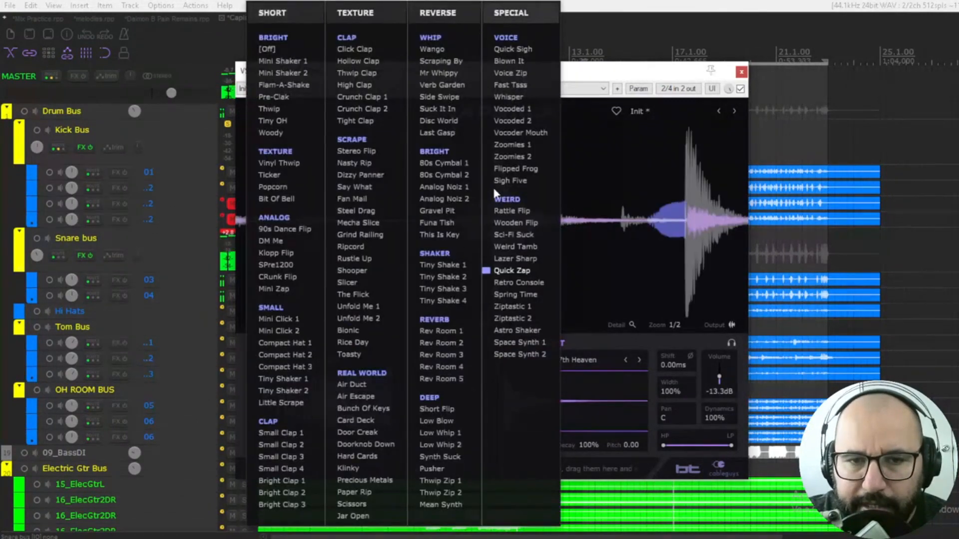
{"action": "left_click", "coordinate": [505, 100]}
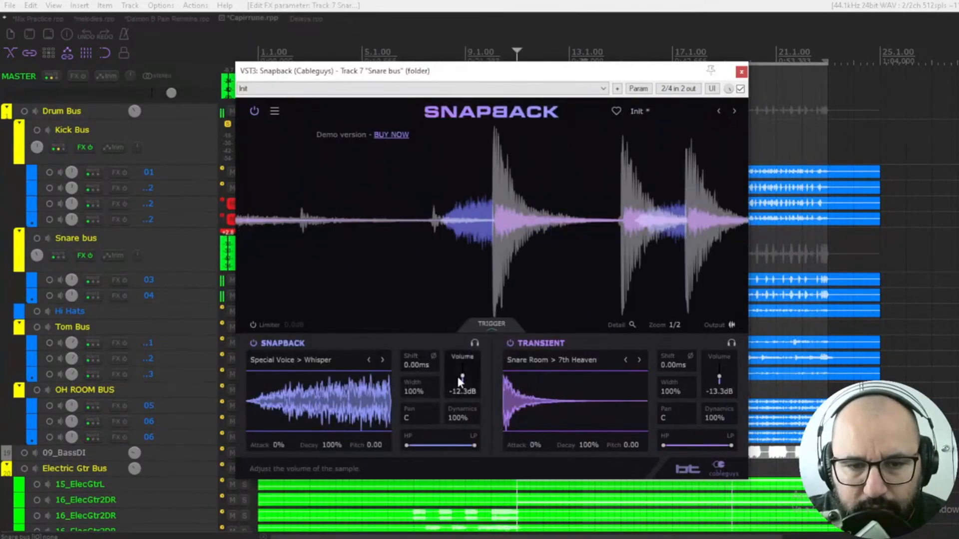
{"action": "left_click", "coordinate": [382, 360]}
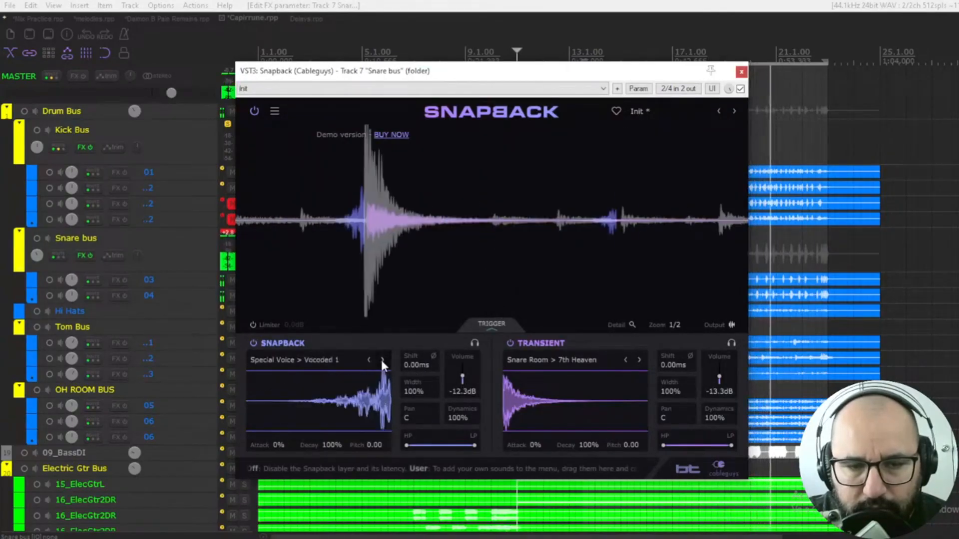
{"action": "left_click", "coordinate": [382, 361]}
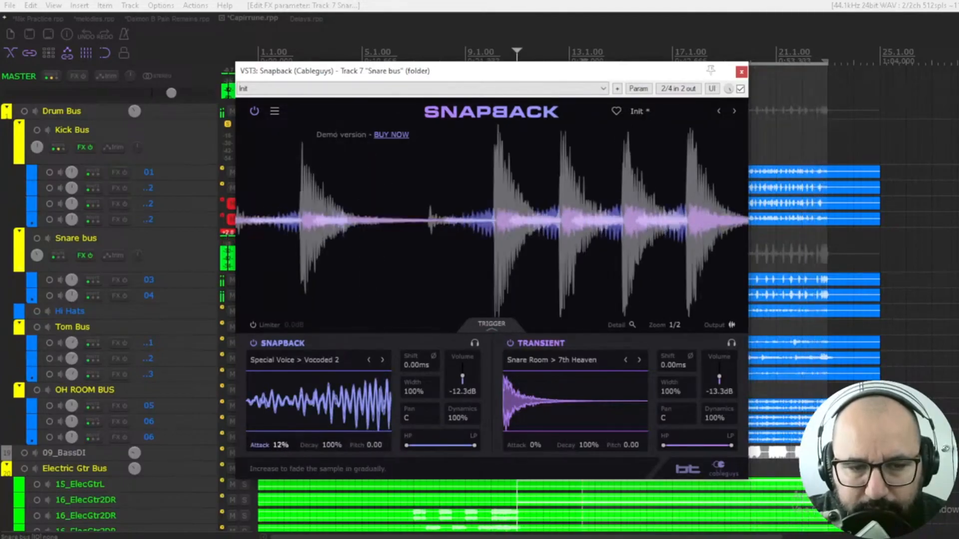
{"action": "left_click_drag", "start_coordinate": [262, 442], "coordinate": [262, 400]}
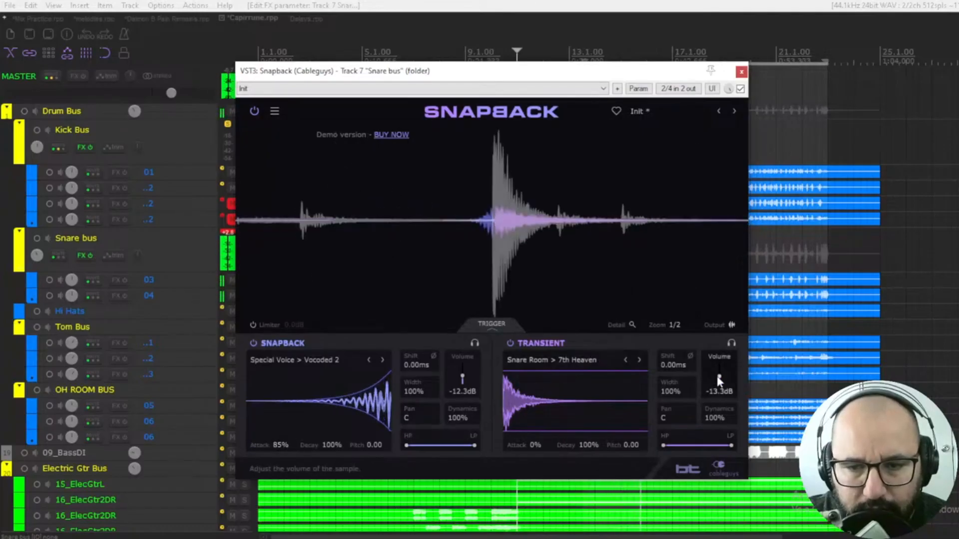
Step: Raise the Transient volume to -4.60 dB and compare the snare with the plugin bypassed and active before stopping playback
{"action": "left_click_drag", "start_coordinate": [719, 378], "coordinate": [719, 357]}
{"action": "left_click", "coordinate": [740, 89]}
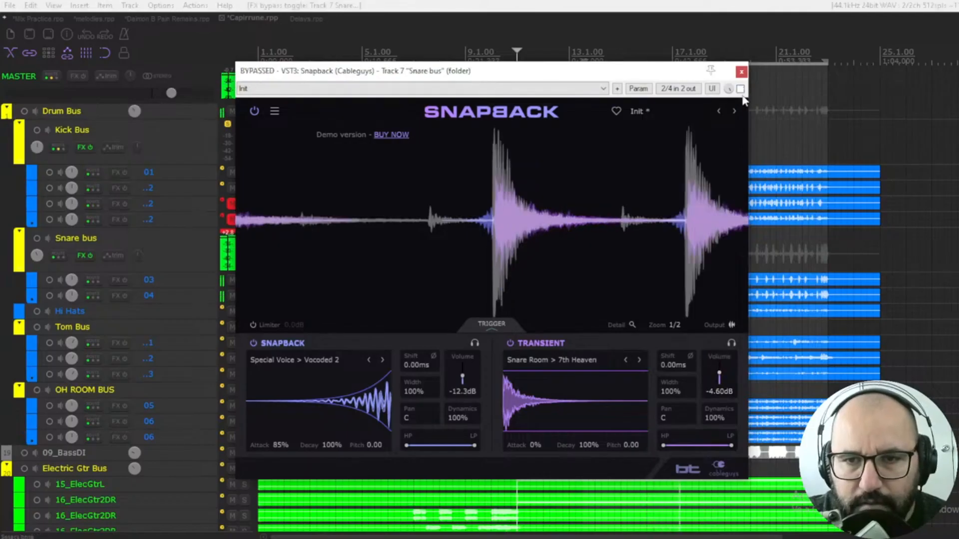
{"action": "left_click", "coordinate": [741, 89]}
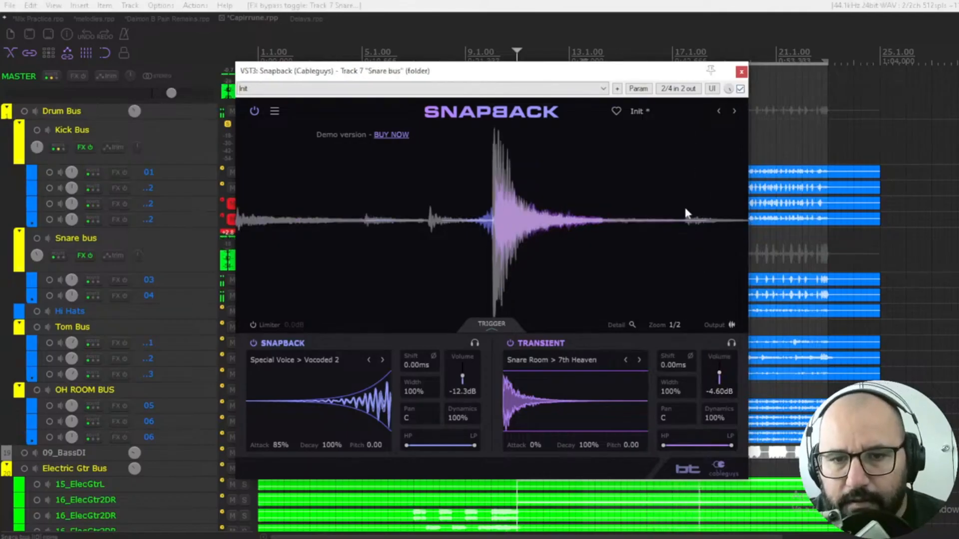
{"action": "key", "text": "space"}
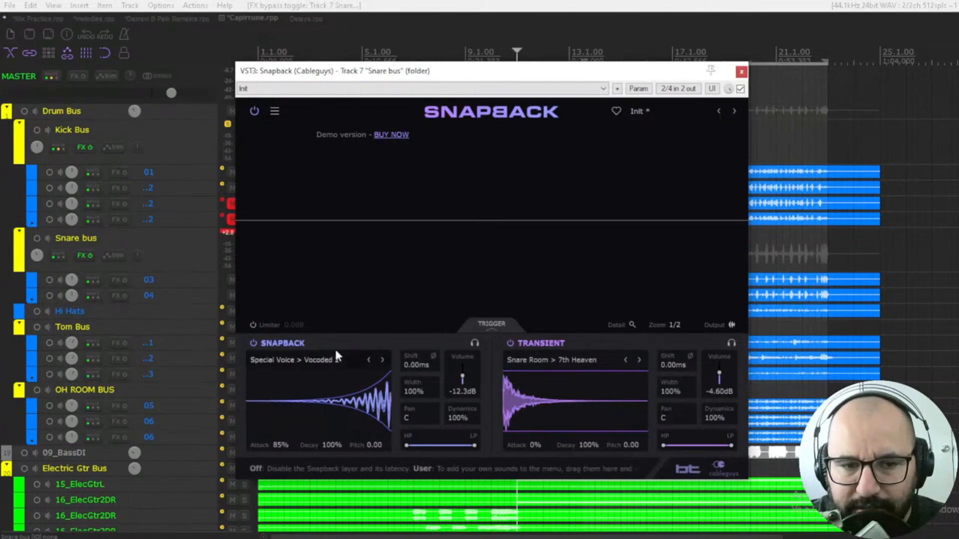
{"action": "left_click", "coordinate": [740, 90]}
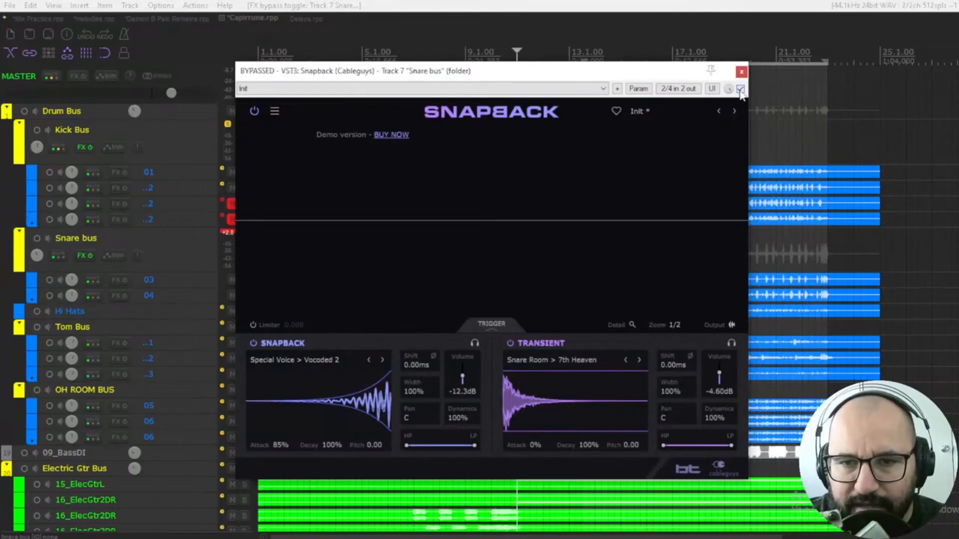